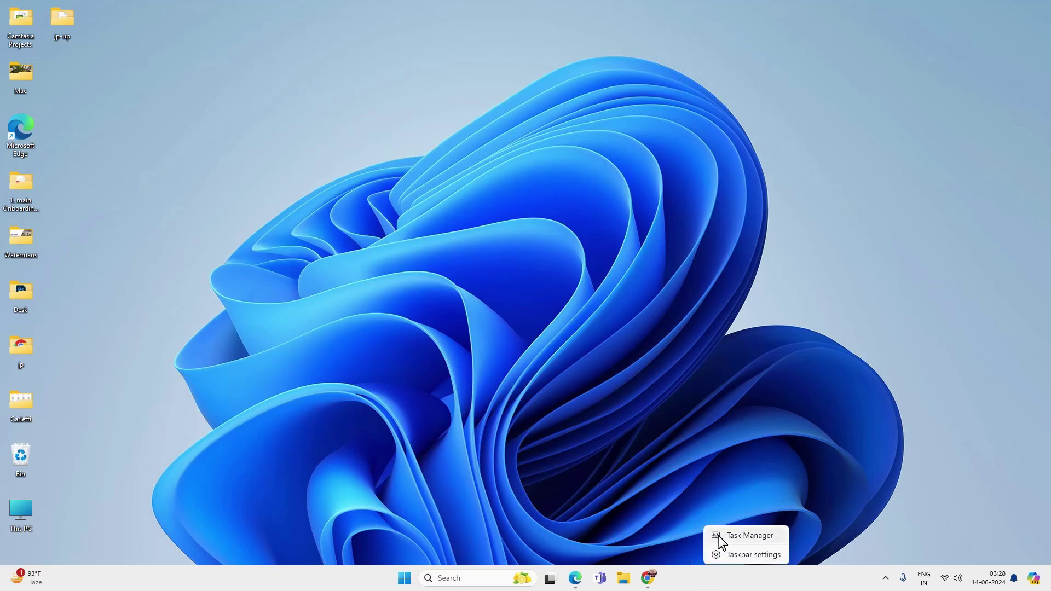
- Check memory use in Task Manager, then run sysdm.cpl and centre System Properties on screen
click(722, 534)
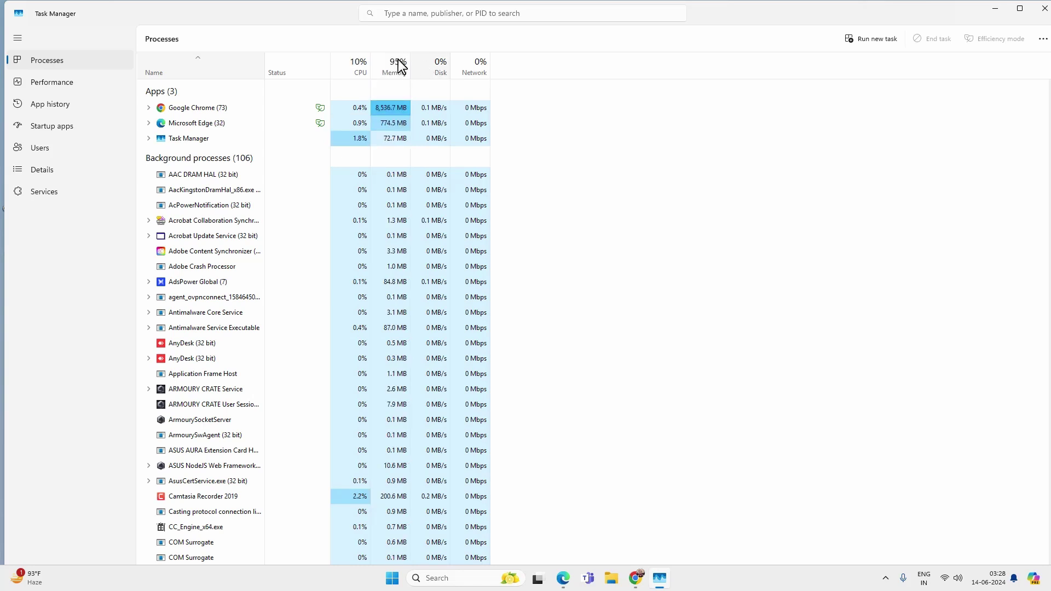
click(995, 7)
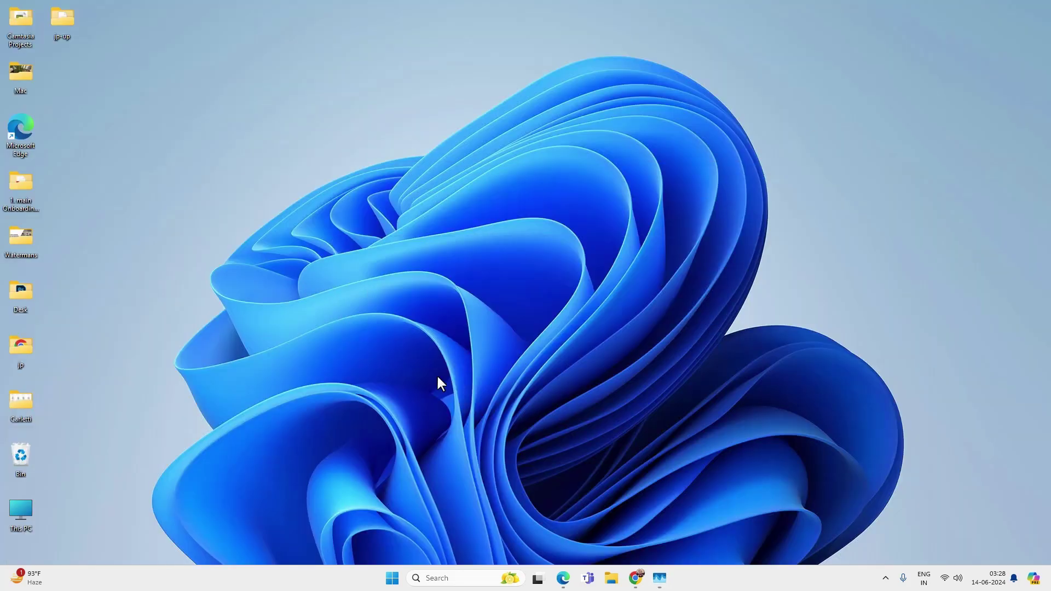
key(super+r)
text(sysdm)
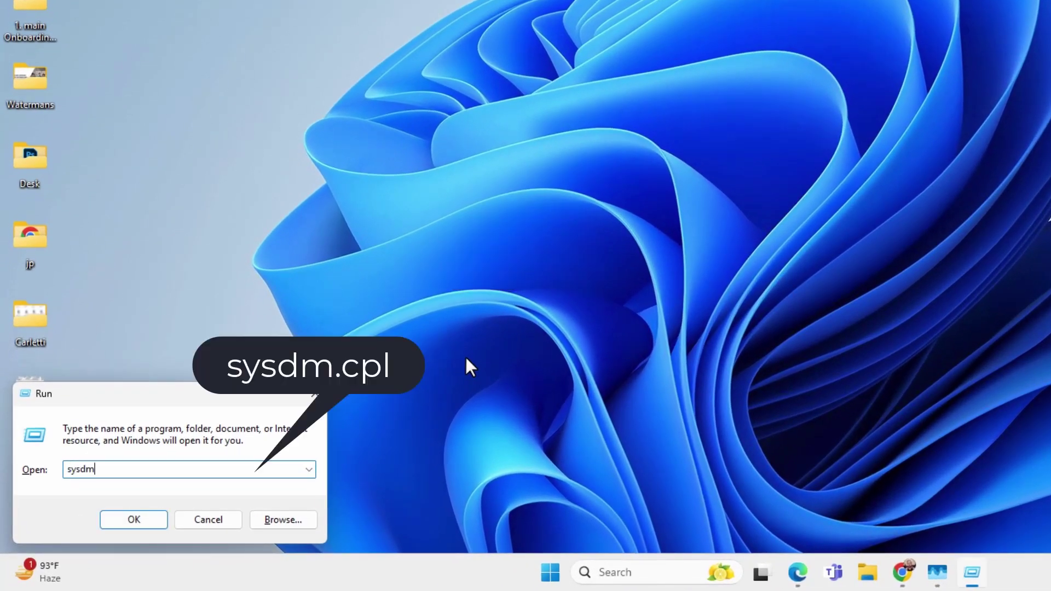
text(.cpl)
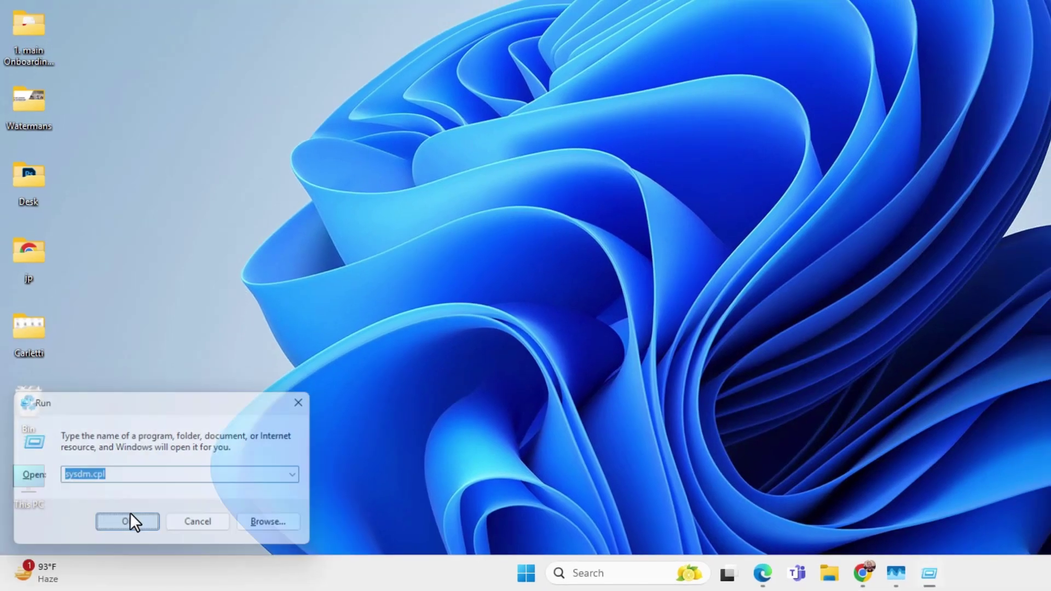
click(136, 512)
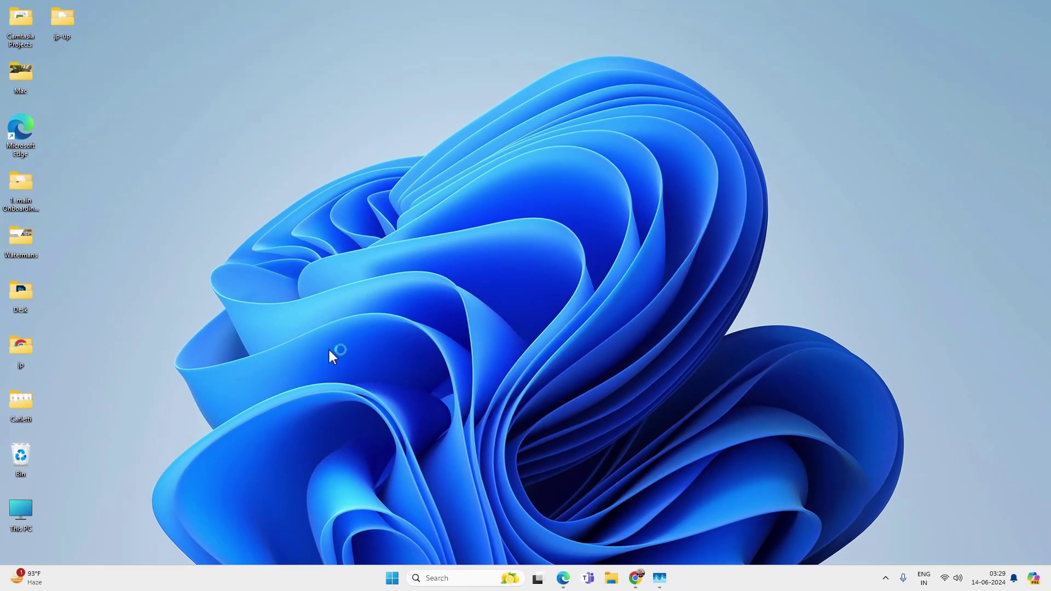
drag(164, 42, 423, 162)
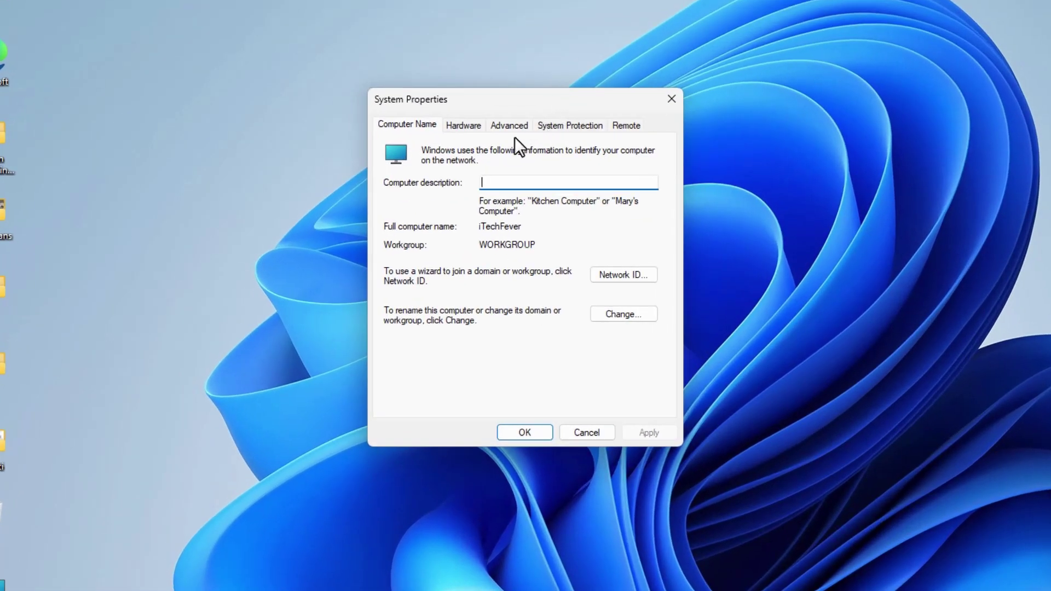
- In Performance Options, turn off control animations, taskbar animations, Peek and fading ToolTips
click(508, 126)
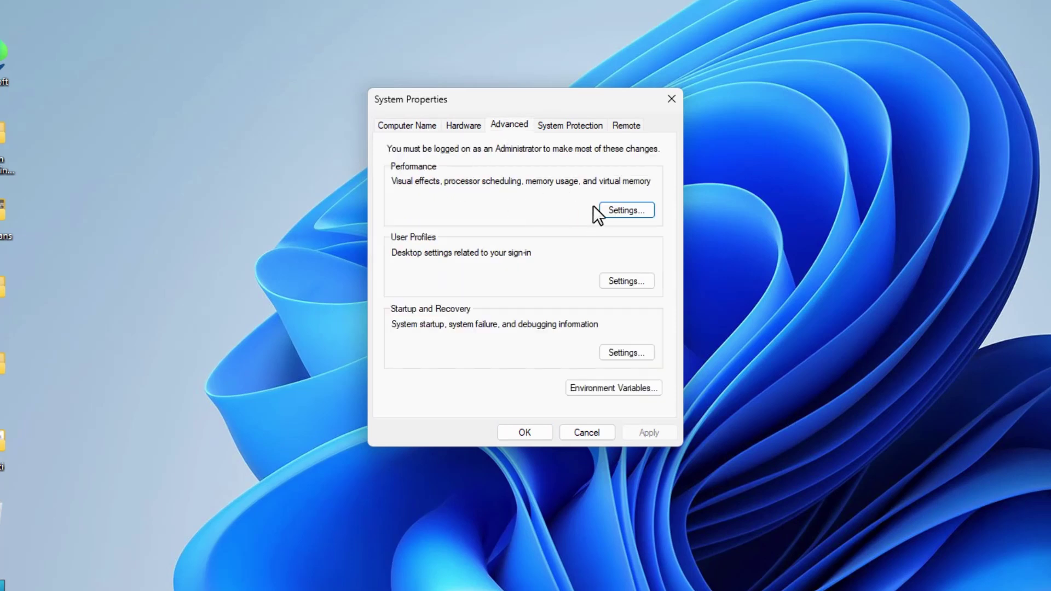
click(608, 211)
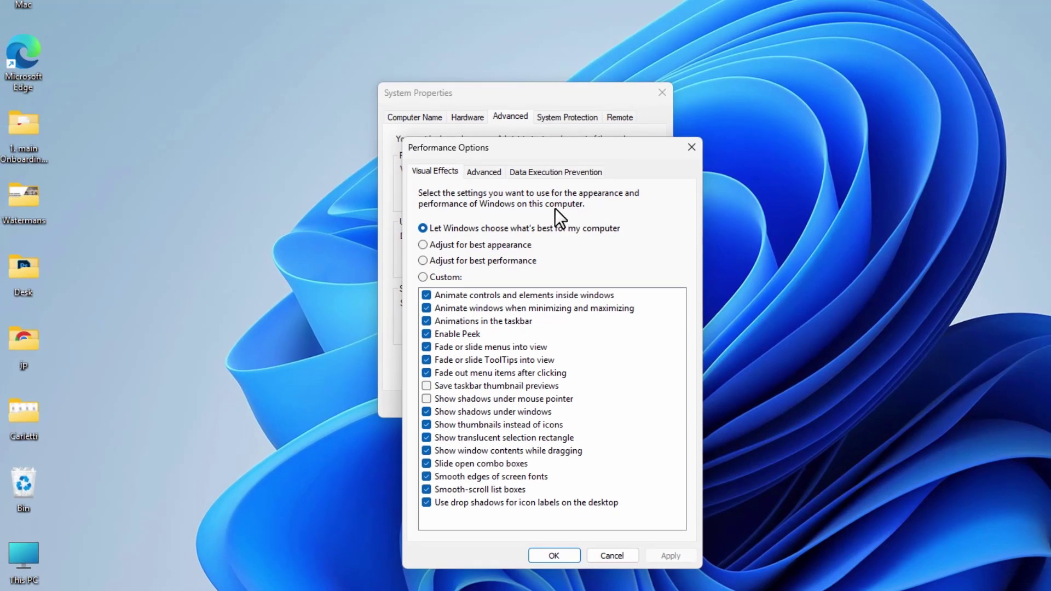
click(426, 296)
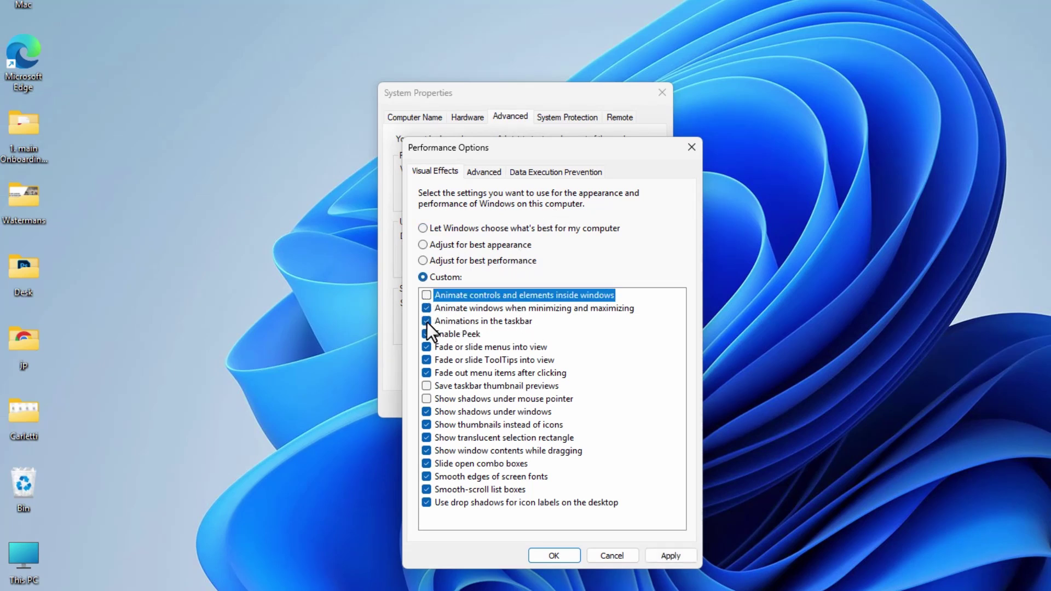
click(426, 321)
click(429, 334)
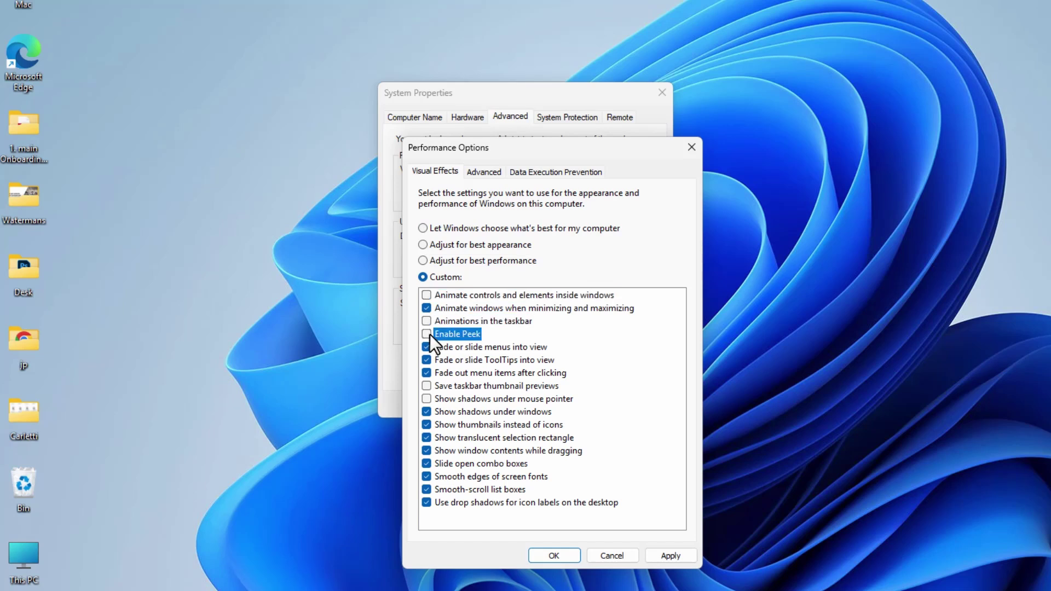
click(428, 358)
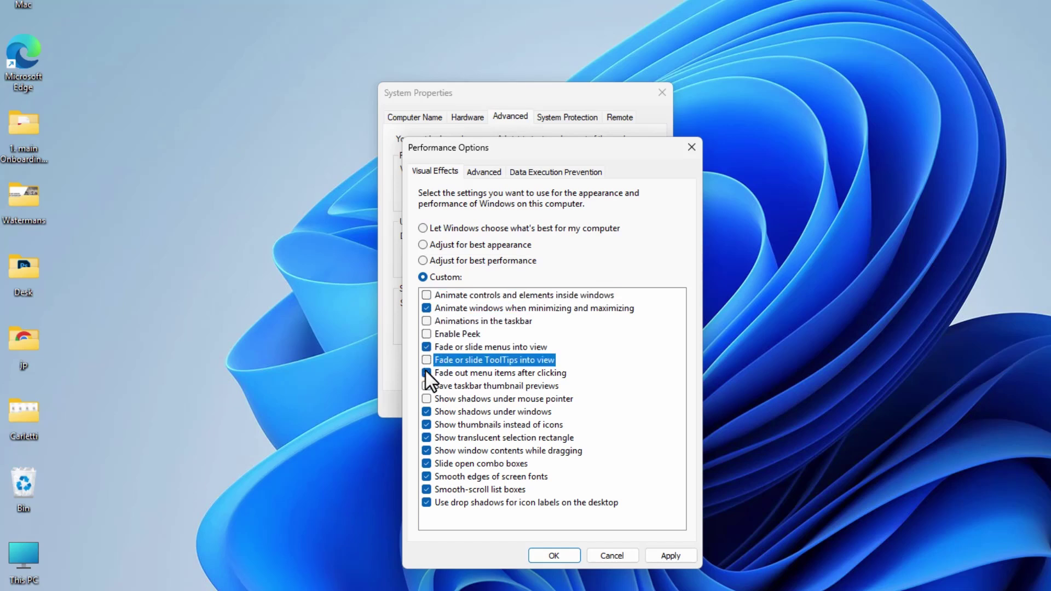
- Turn off window shadows, translucent selection, sliding combo boxes, icon label shadows and menu fades, then apply
click(429, 411)
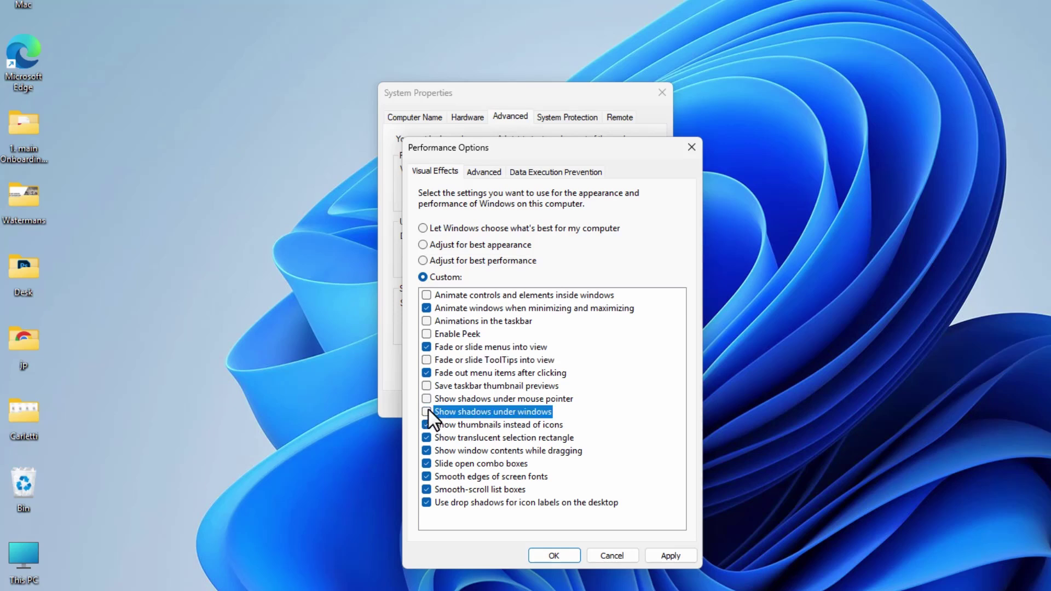
click(429, 436)
click(427, 464)
click(426, 502)
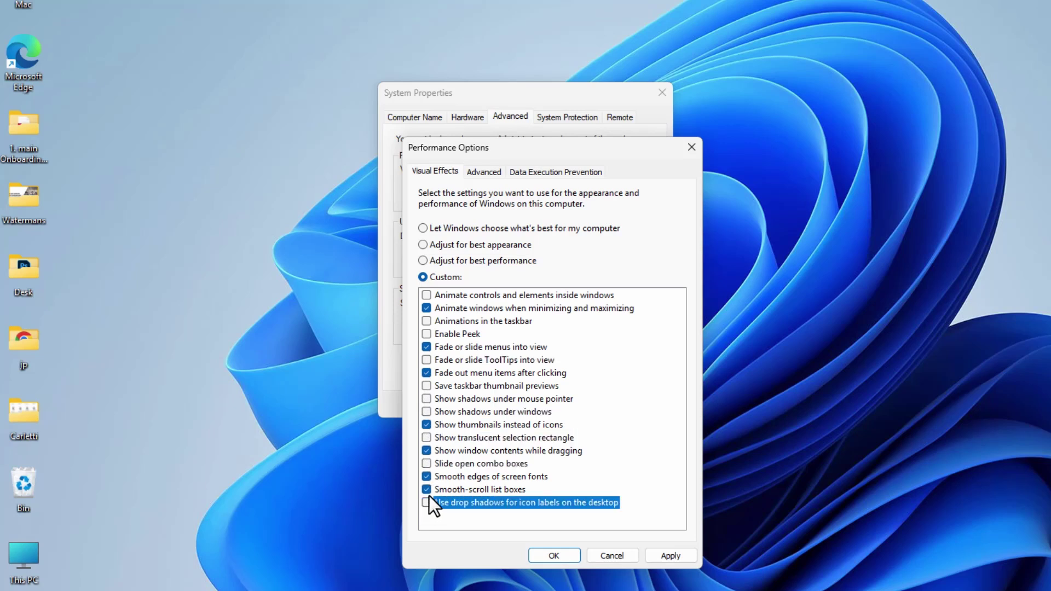
click(426, 373)
click(660, 555)
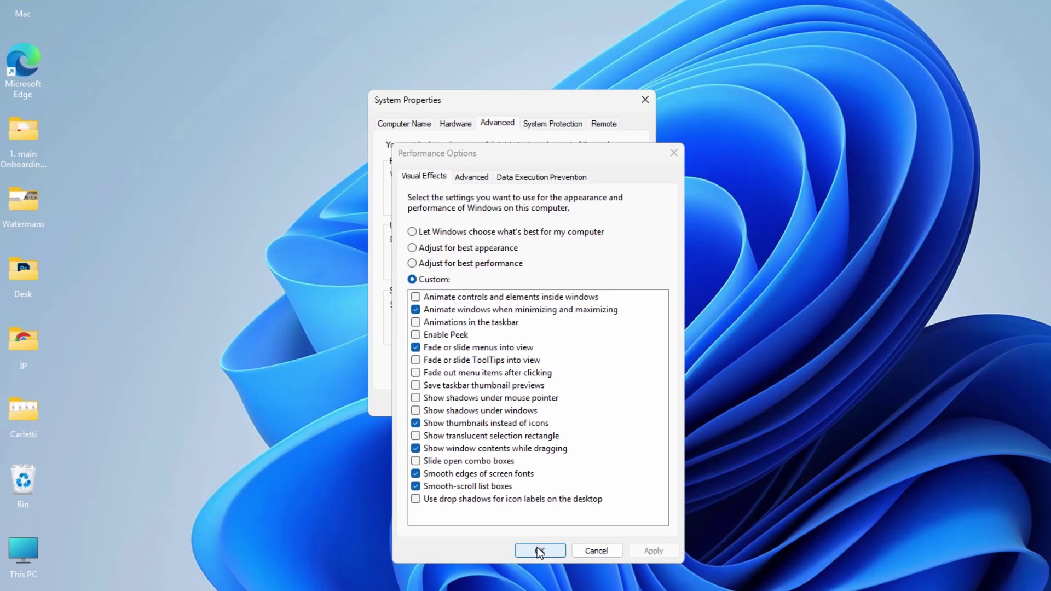
click(540, 552)
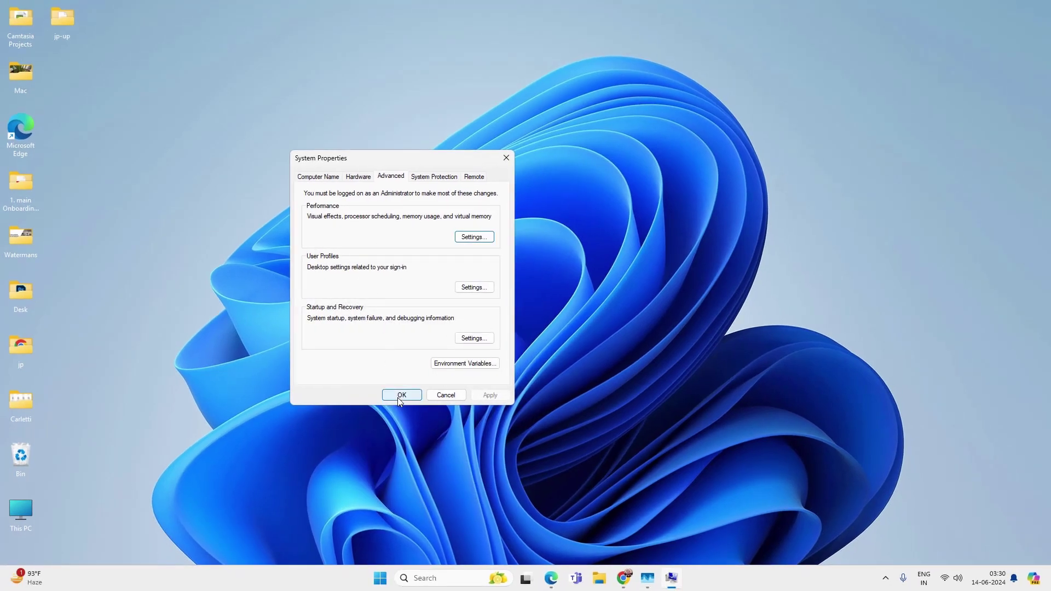
- Close System Properties and run msconfig
click(398, 396)
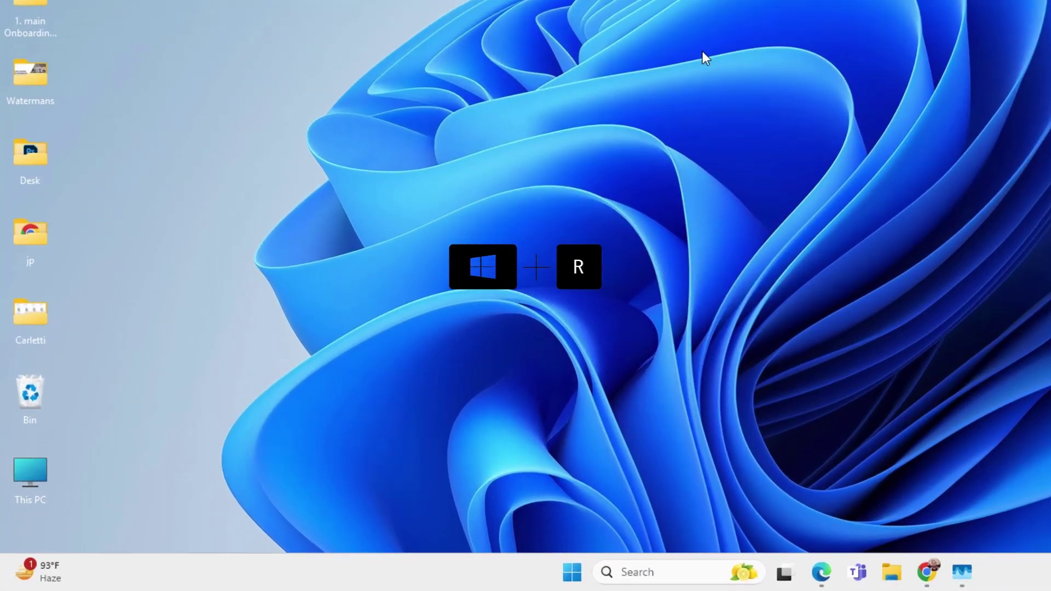
key(super+r)
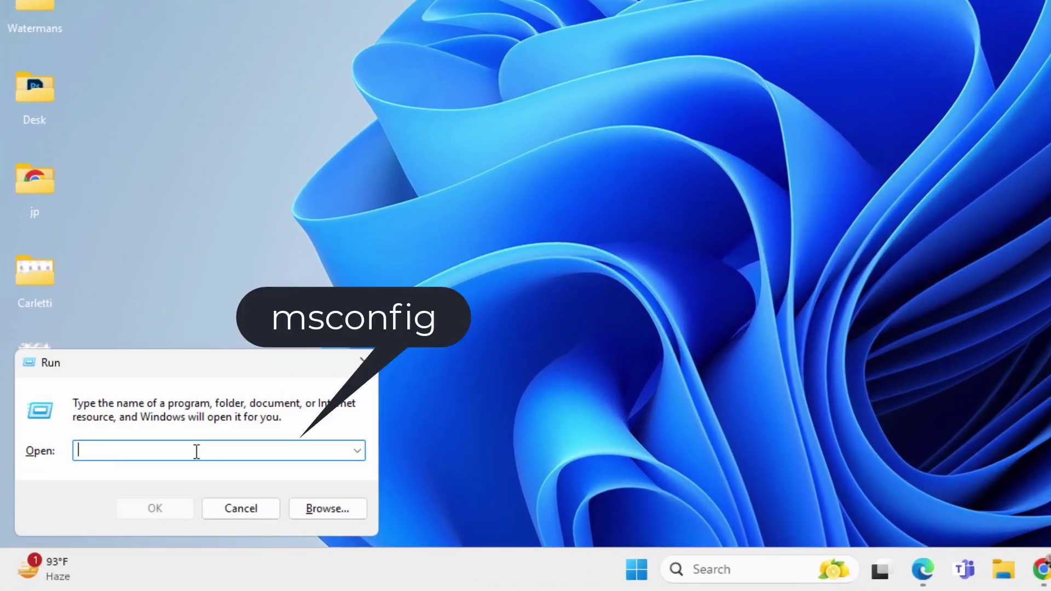
text(msconfi)
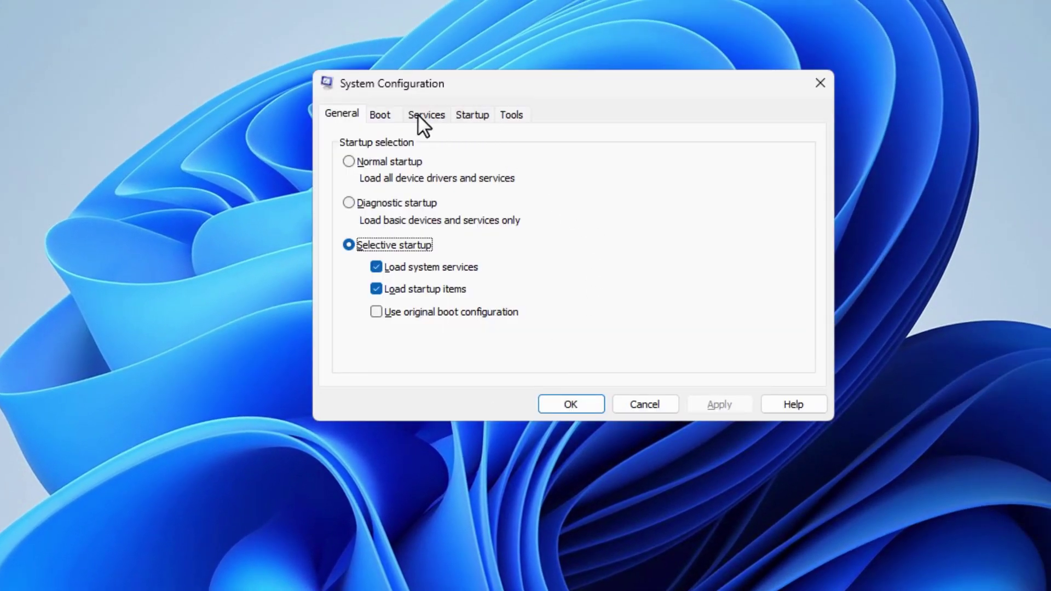
- Hide Microsoft services and uncheck Adobe Acrobat Update, AdobeUpdateService, OpenVPN Agent and ASUS Update
click(419, 116)
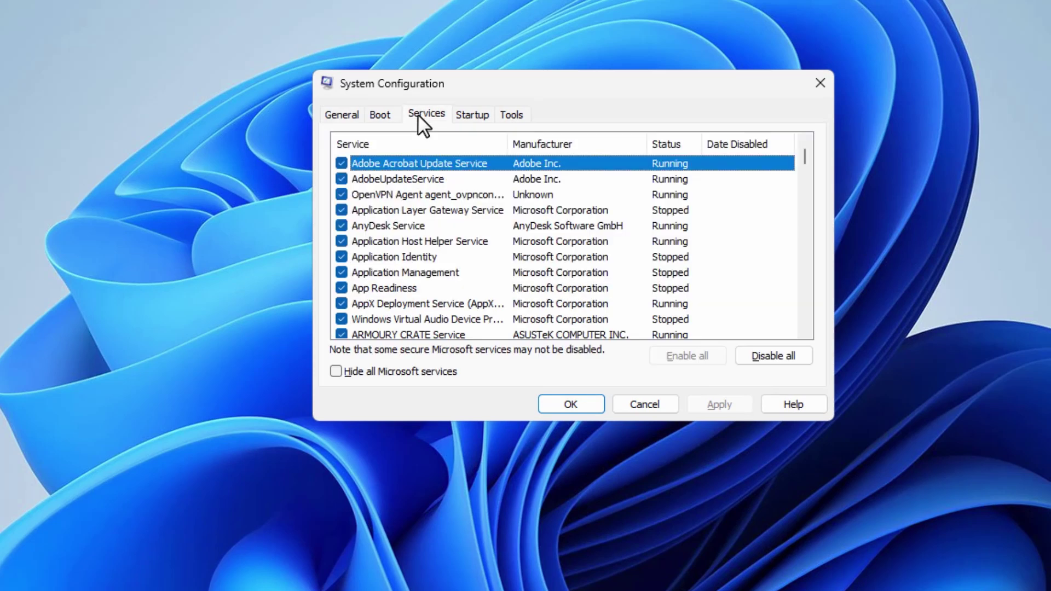
click(391, 371)
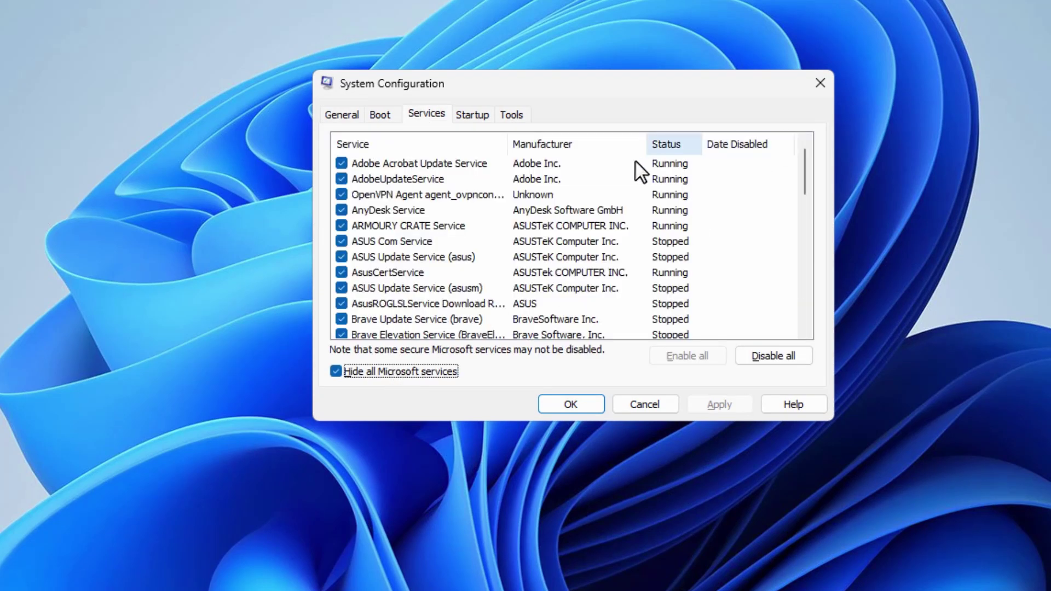
drag(803, 170, 803, 137)
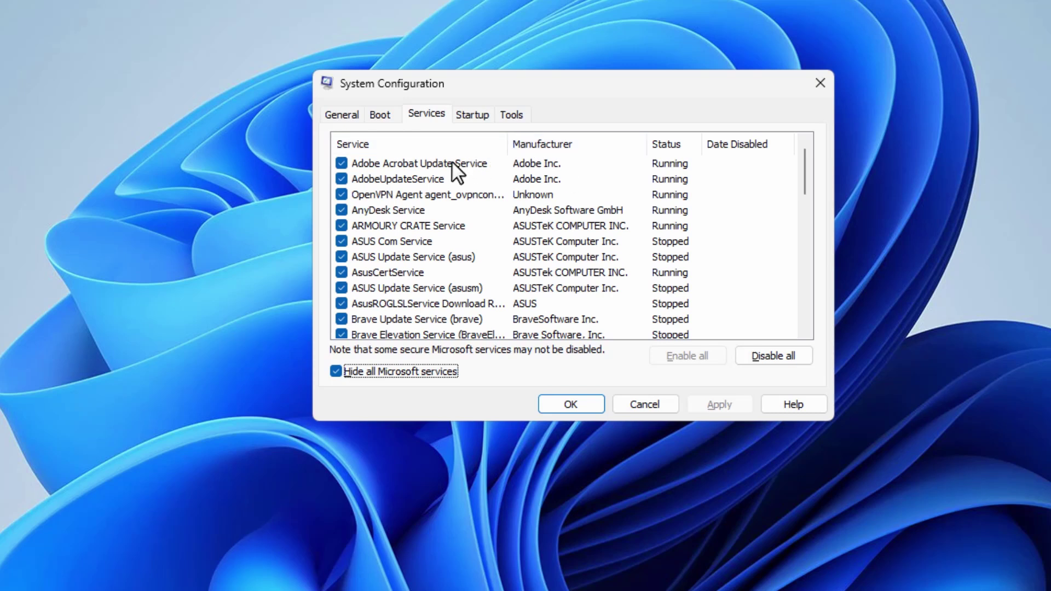
click(341, 163)
click(342, 179)
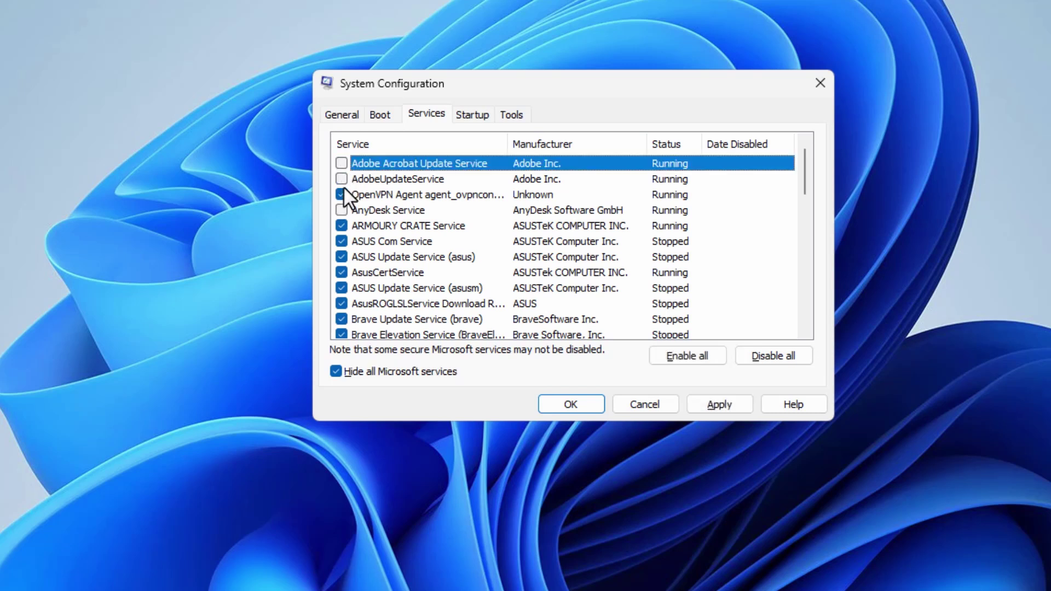
click(341, 195)
click(341, 288)
- Uncheck the Brave Update service and the Wondershare driver install service further down
scroll(416, 262, down, 1)
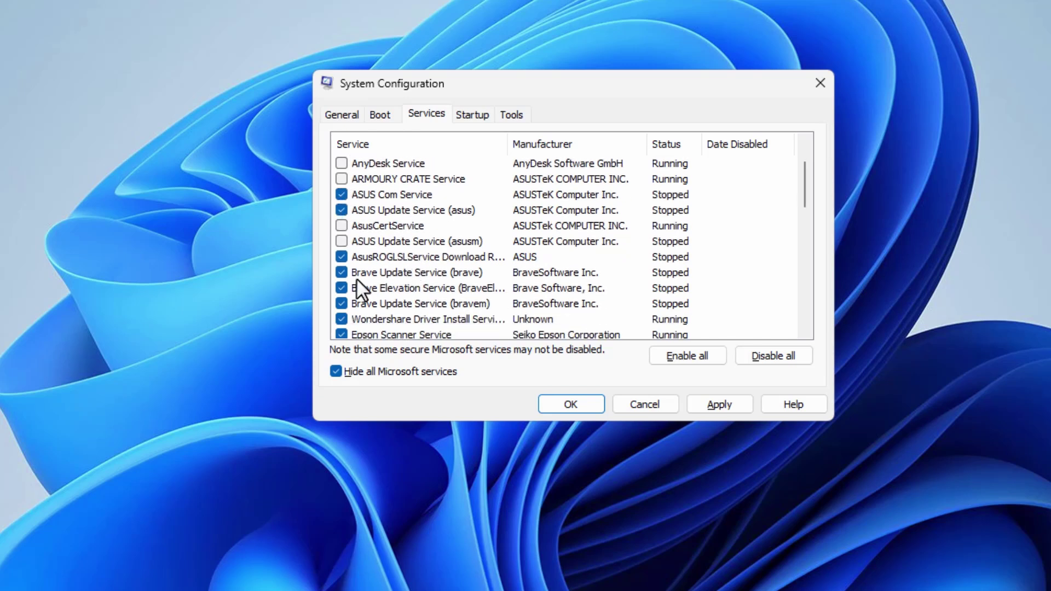
click(342, 304)
scroll(381, 304, down, 1)
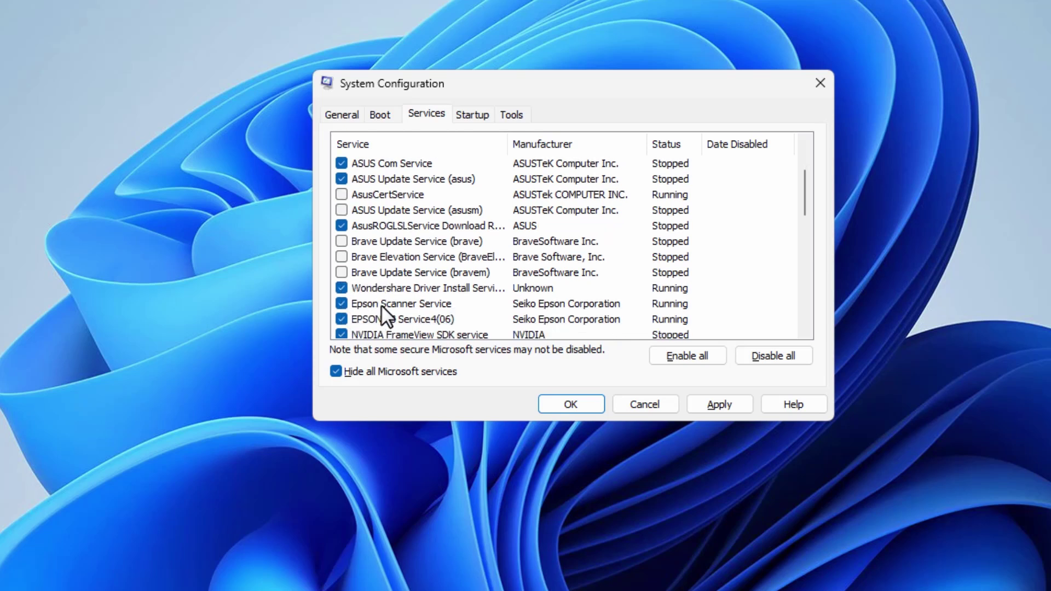
click(341, 288)
scroll(380, 293, down, 1)
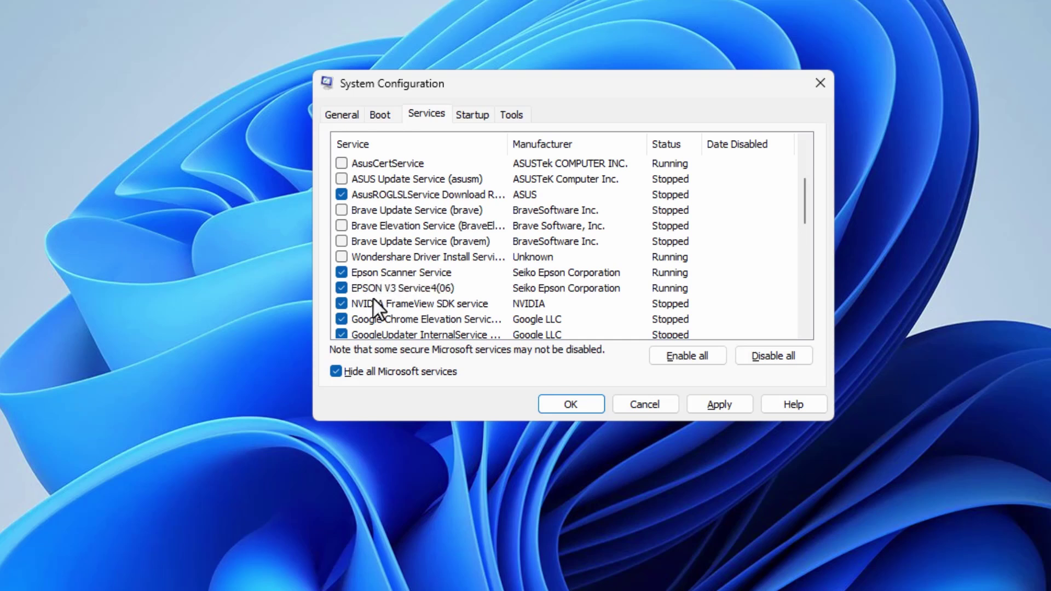
scroll(395, 301, down, 1)
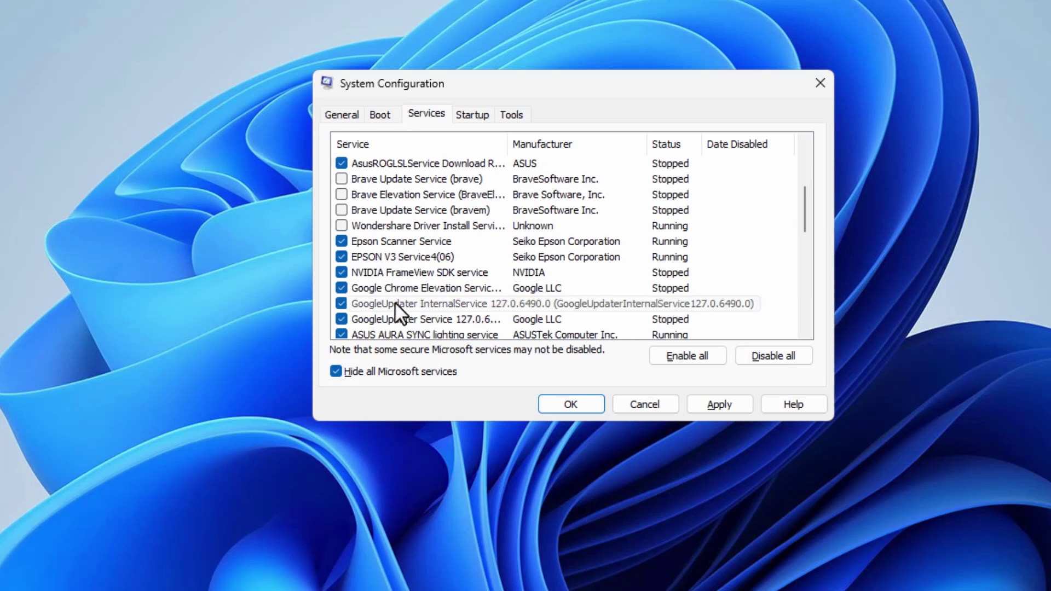
scroll(395, 302, down, 1)
scroll(396, 301, down, 1)
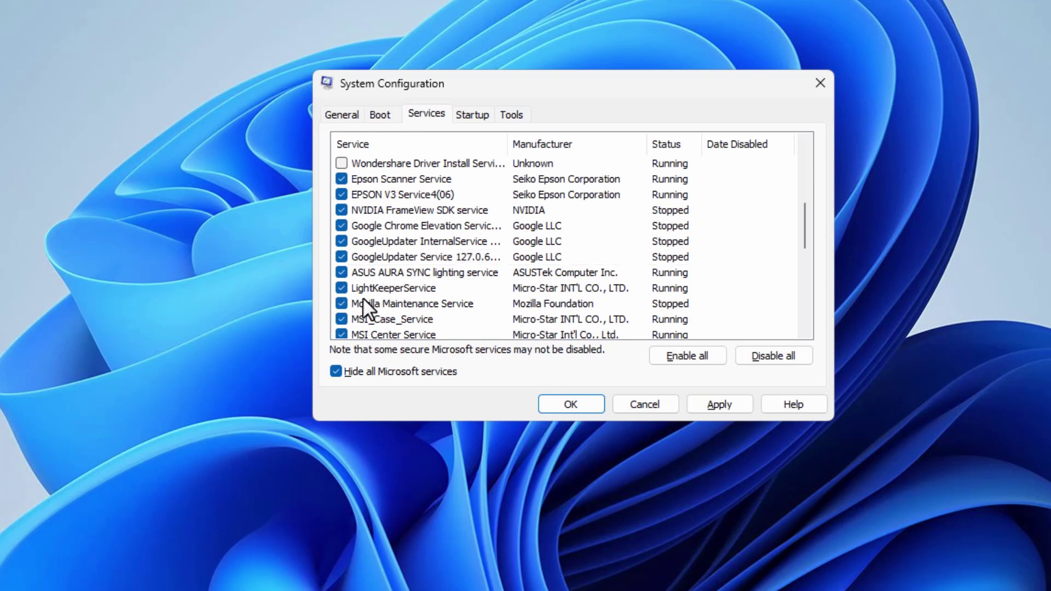
- Uncheck Mozilla Maintenance Service and TeamViewer, then apply the disabled services
click(338, 303)
scroll(384, 297, down, 2)
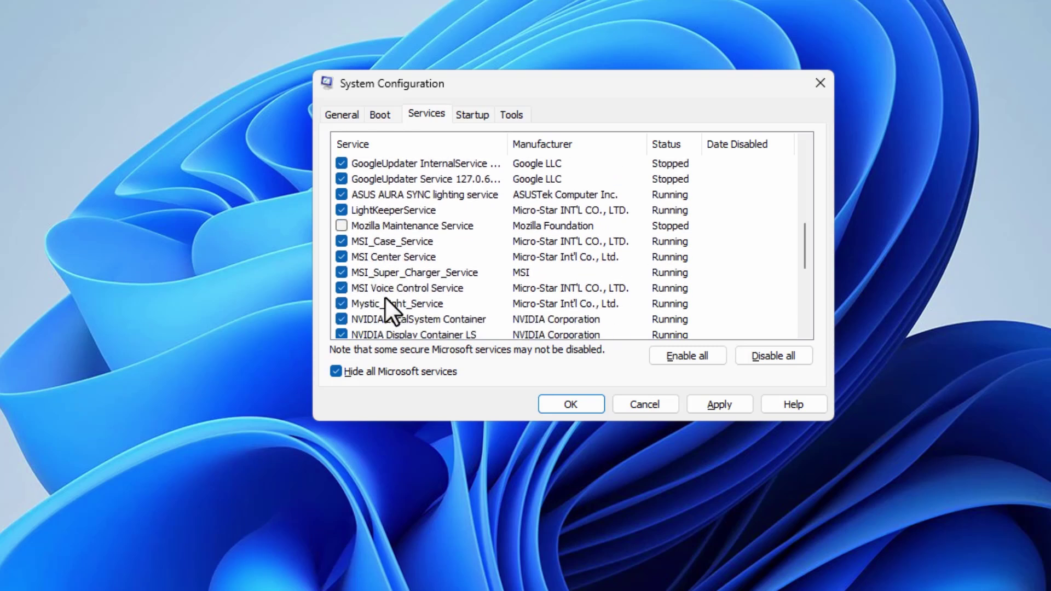
scroll(373, 262, down, 2)
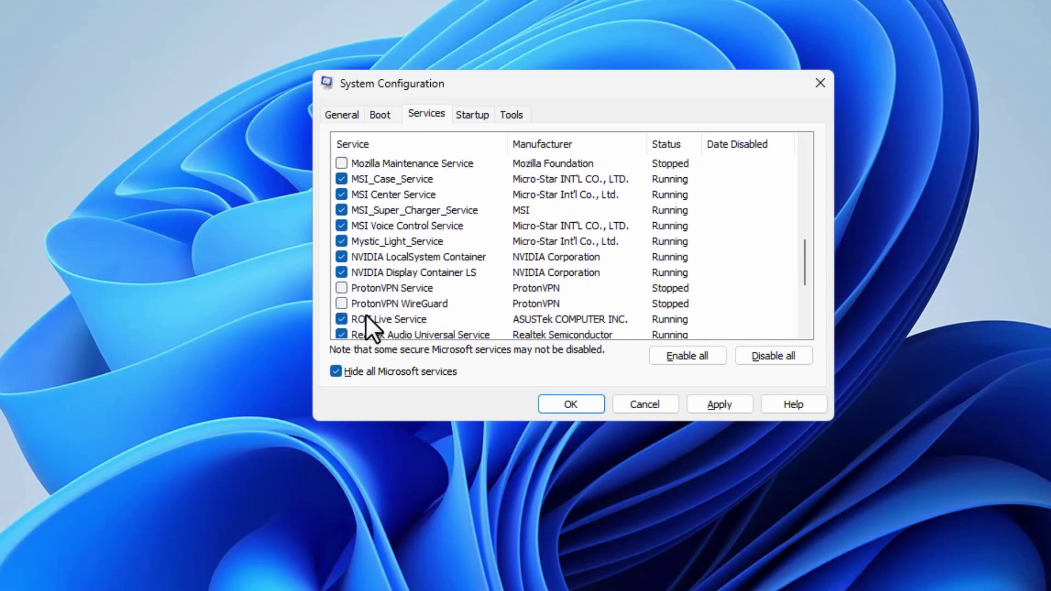
scroll(407, 289, down, 1)
click(342, 304)
scroll(352, 303, down, 2)
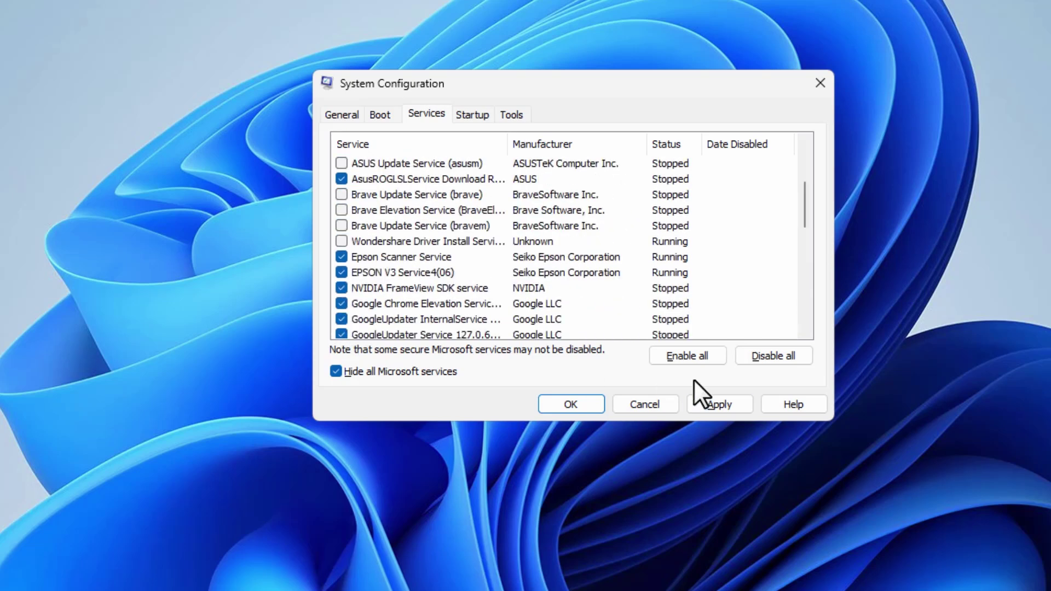
click(718, 405)
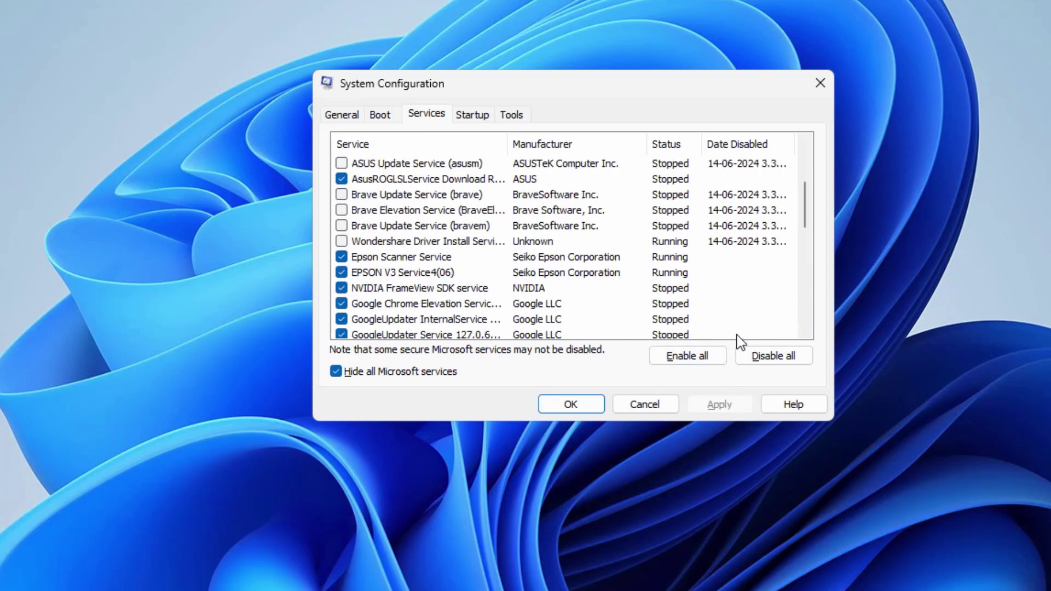
- Go from System Configuration's Startup tab to Task Manager's Startup apps page
click(472, 115)
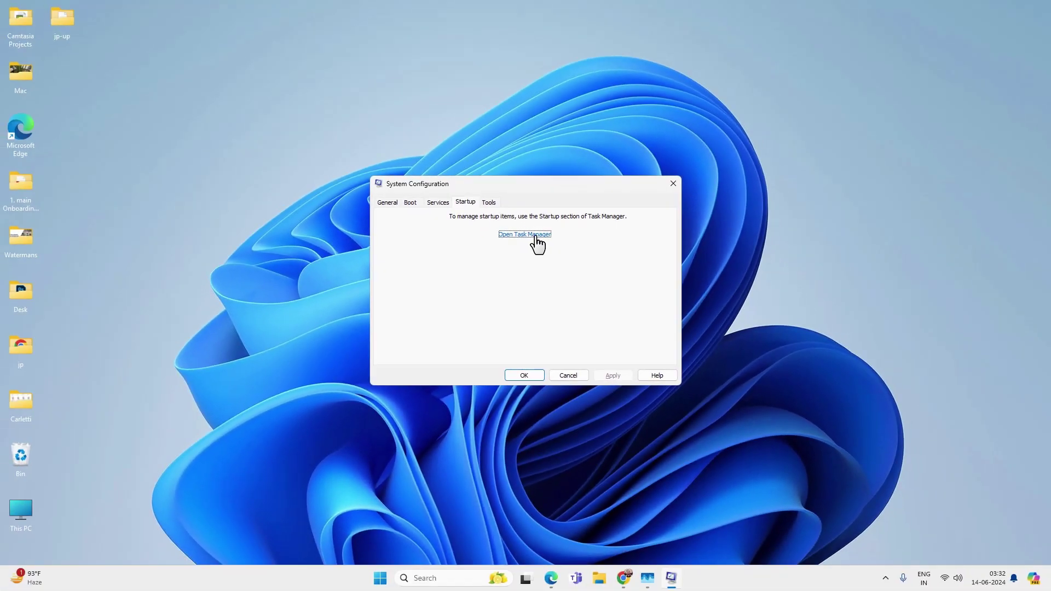
click(535, 235)
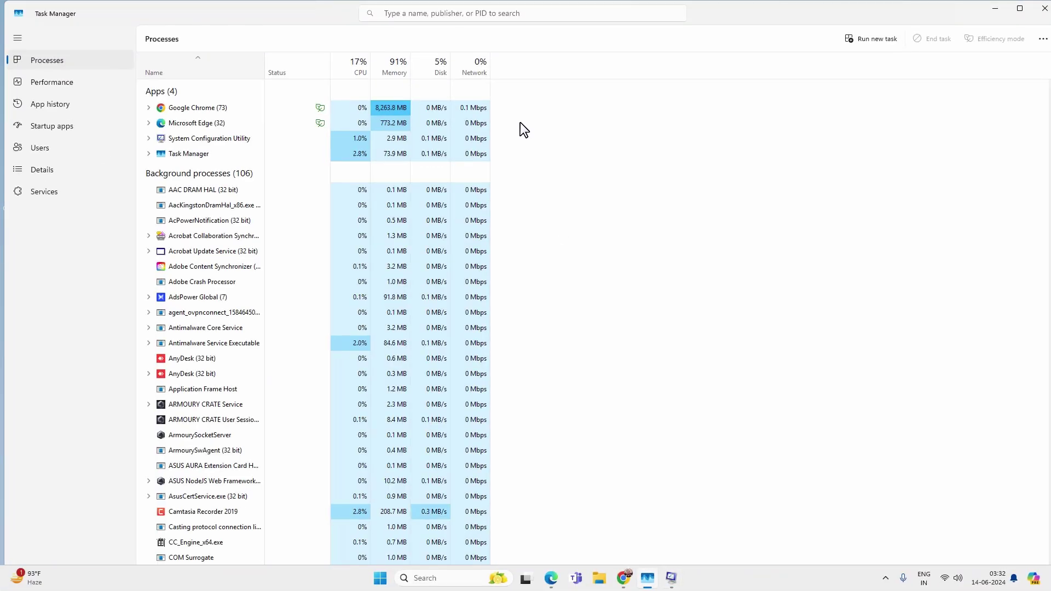
click(73, 127)
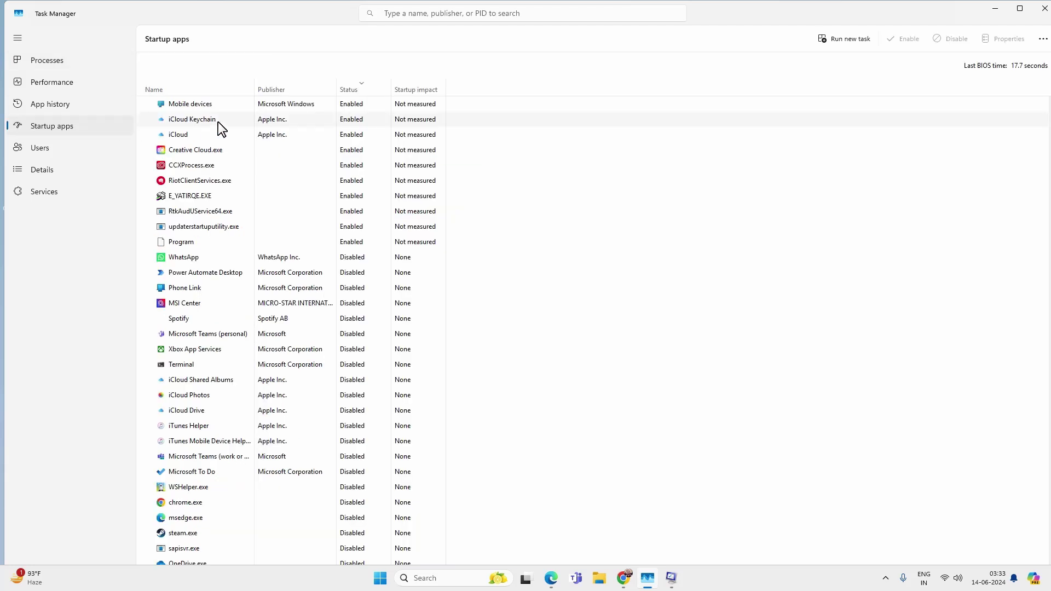
- Sort startup apps by status and disable Mobile devices, iCloud Keychain, Creative Cloud.exe and iCloud
click(366, 89)
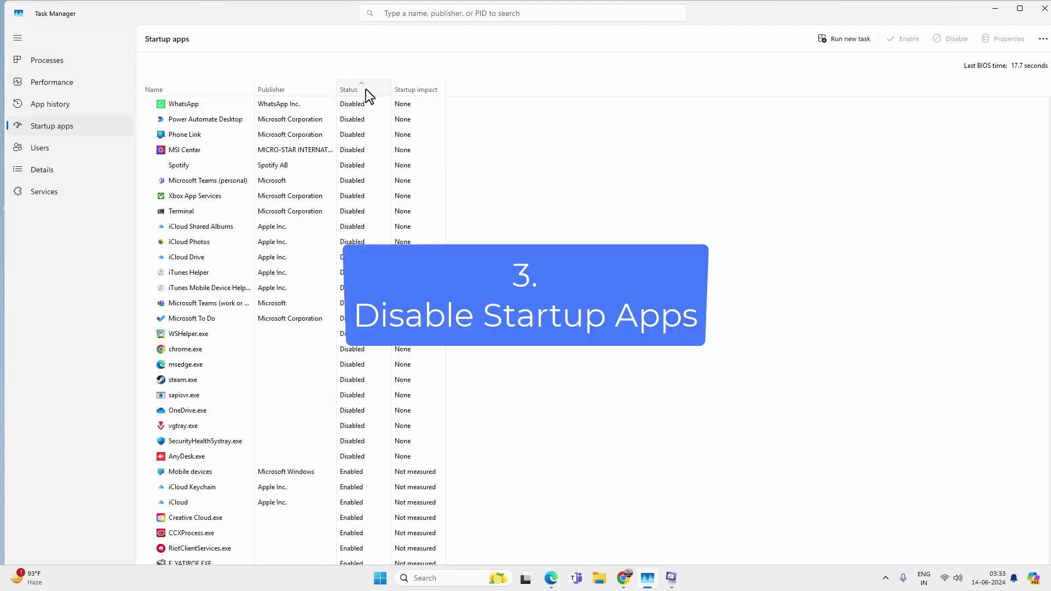
click(365, 89)
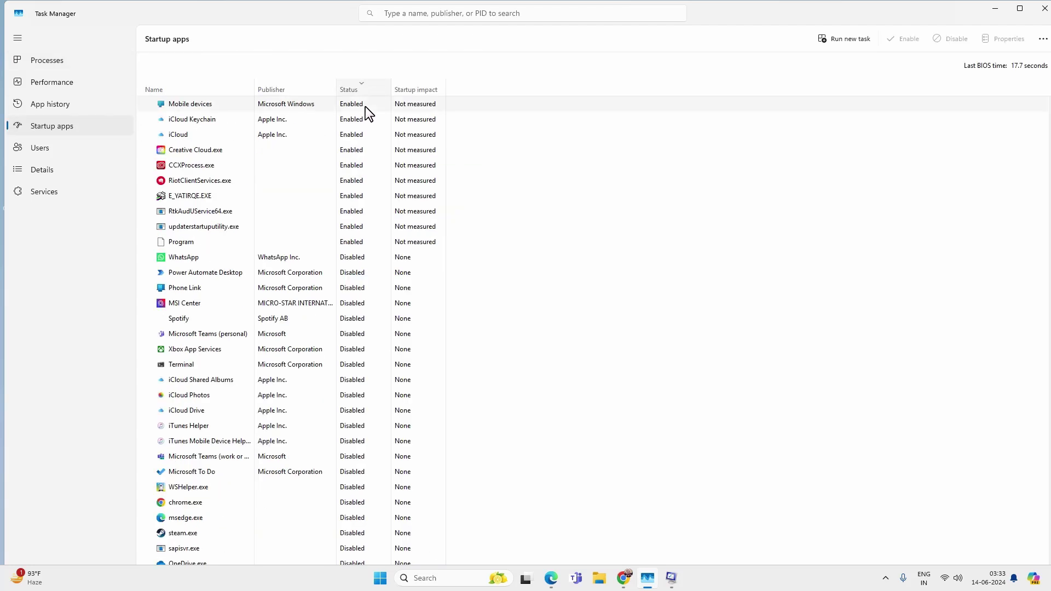
right_click(366, 106)
click(387, 118)
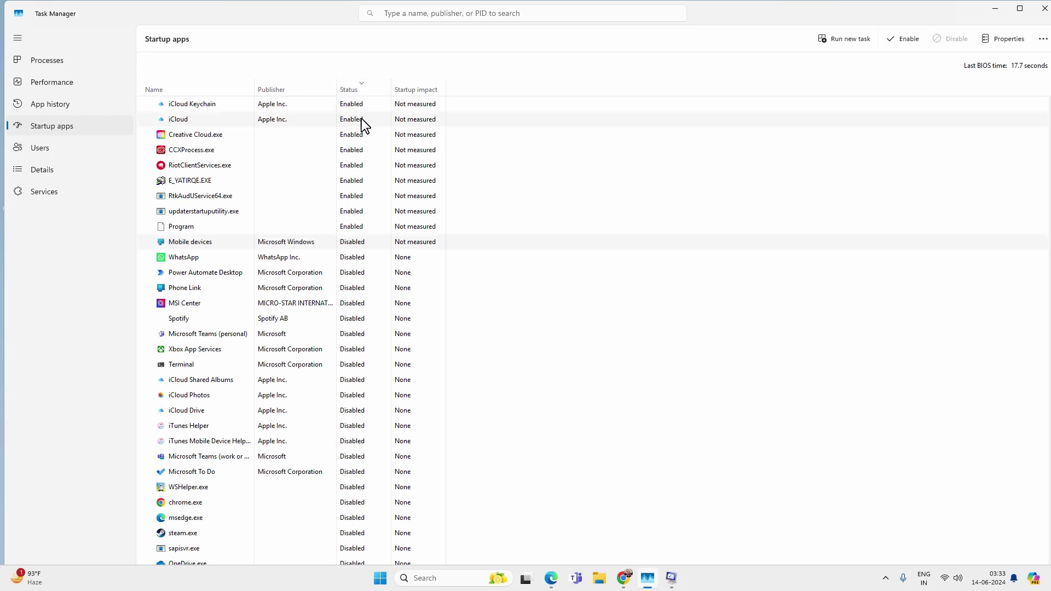
right_click(363, 104)
click(386, 117)
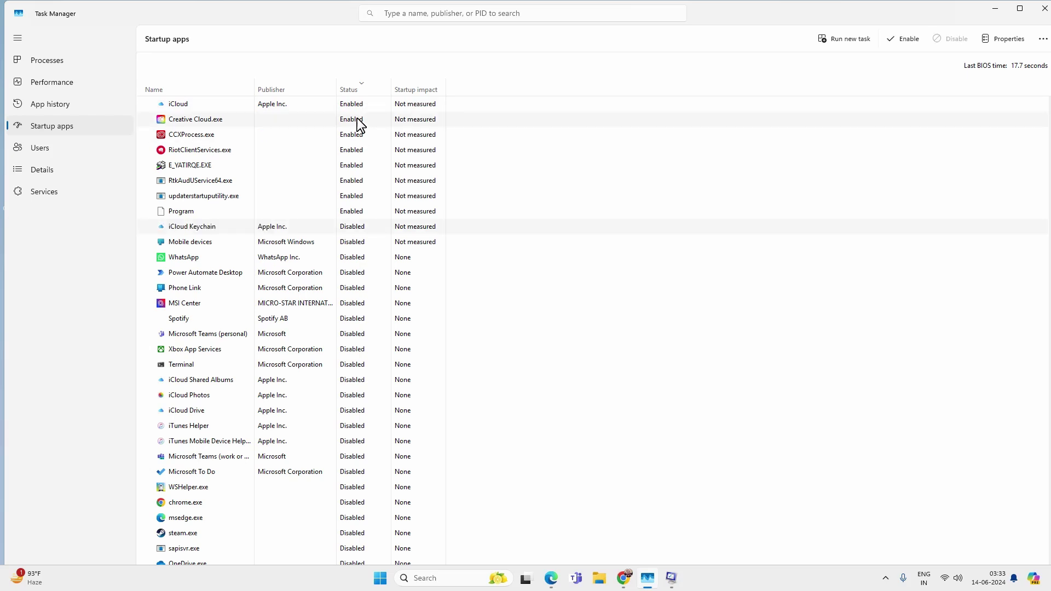
right_click(358, 120)
click(372, 124)
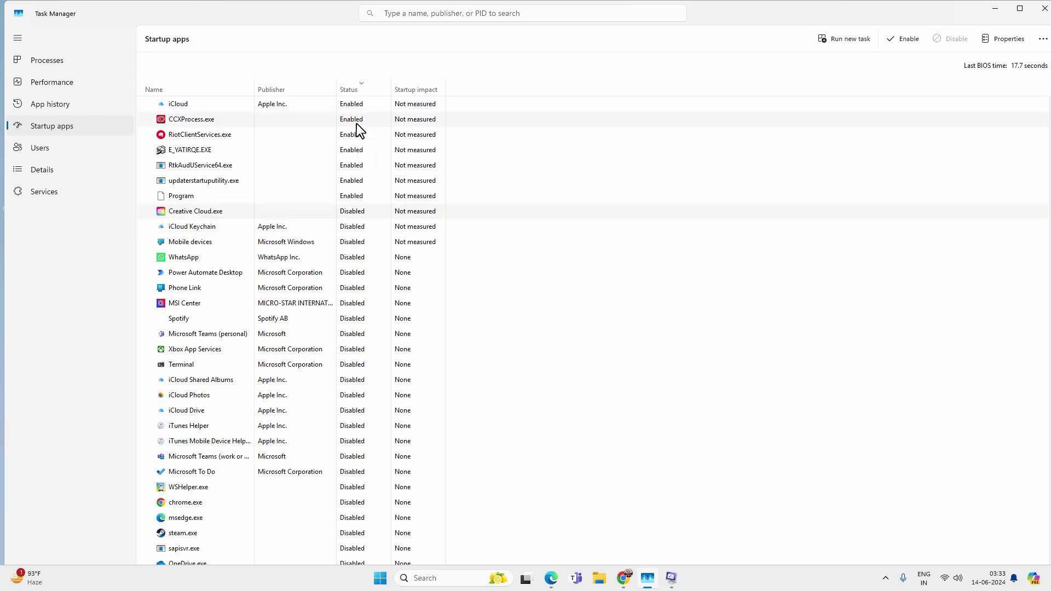
right_click(361, 107)
click(376, 114)
- Disable CCXProcess.exe, E_YATIRQE.EXE, RtkAudService64.exe, updaterstartuputility.exe and Program at startup
right_click(375, 112)
click(377, 113)
right_click(375, 112)
click(377, 113)
right_click(376, 113)
click(378, 112)
right_click(361, 106)
click(376, 113)
right_click(361, 105)
click(375, 113)
click(348, 103)
- Close Task Manager, confirm System Configuration, and choose Exit without restart
right_click(356, 103)
click(371, 110)
click(1044, 7)
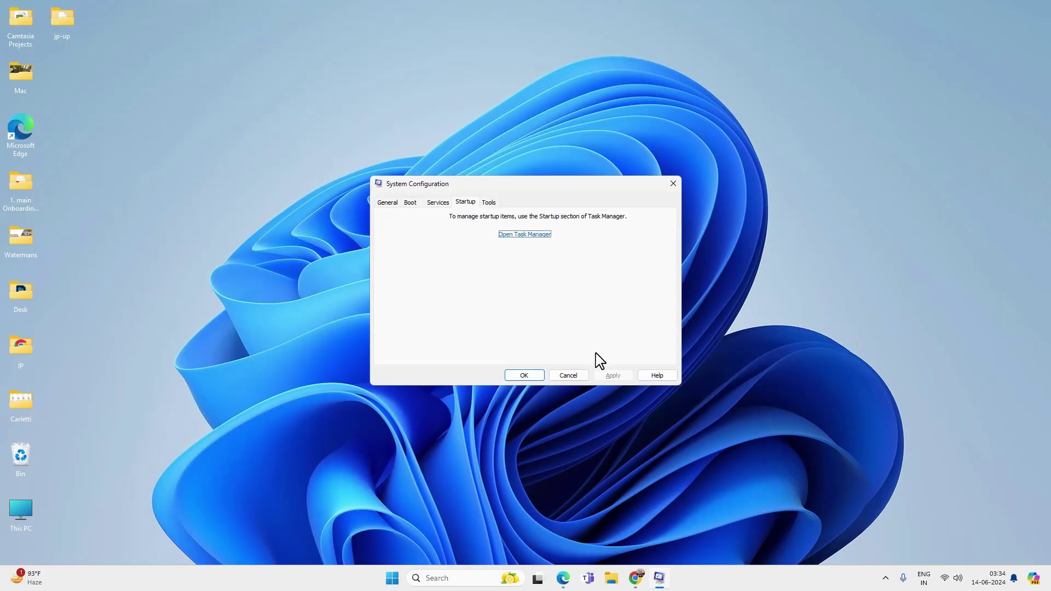
click(534, 375)
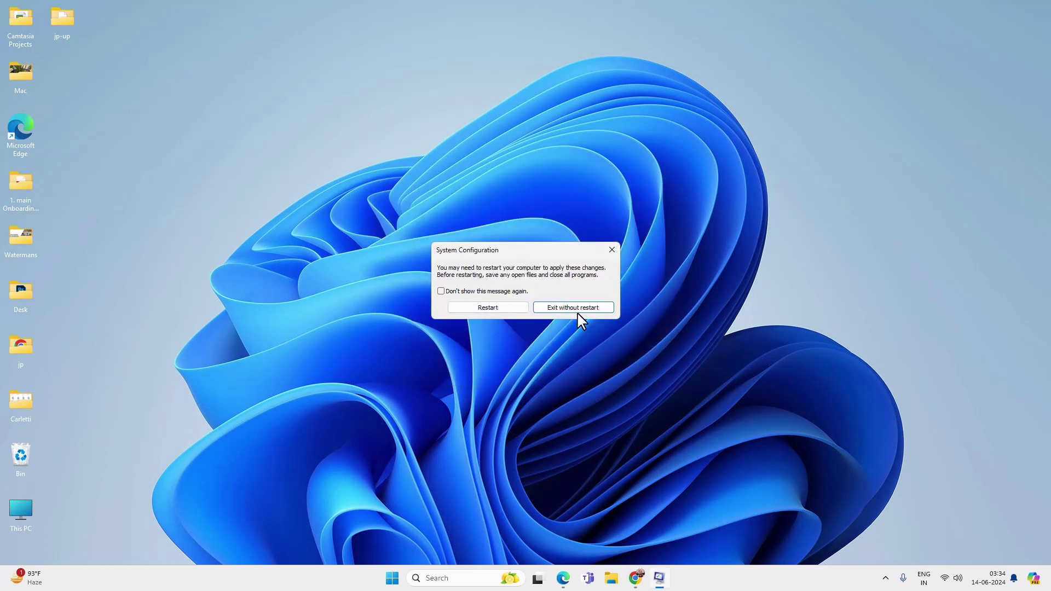
click(591, 308)
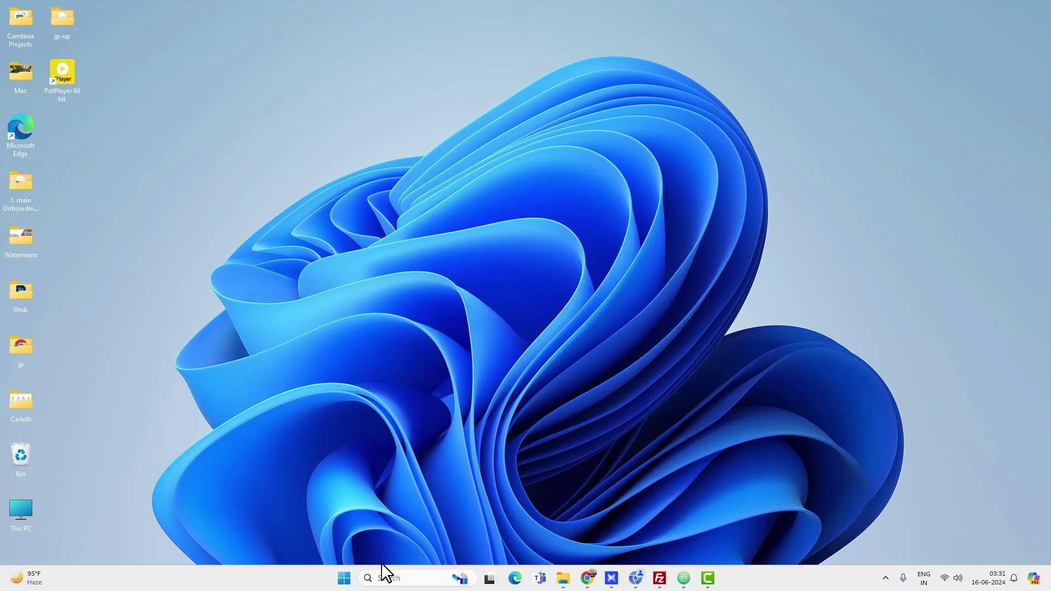
- Open Settings > Apps > Installed apps and browse the list, glancing at PotPlayer's menu
click(345, 579)
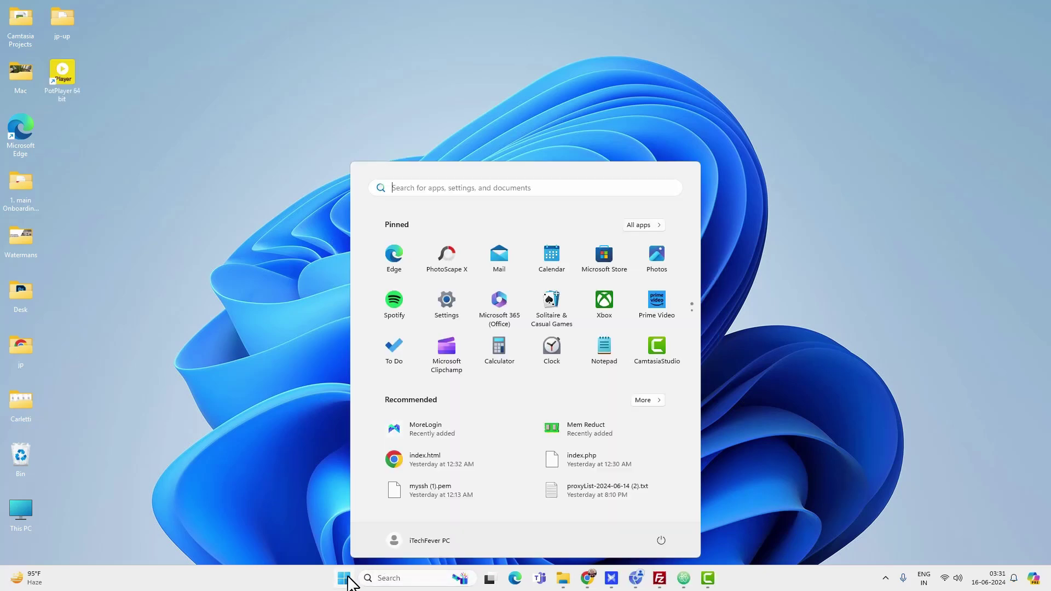
click(446, 301)
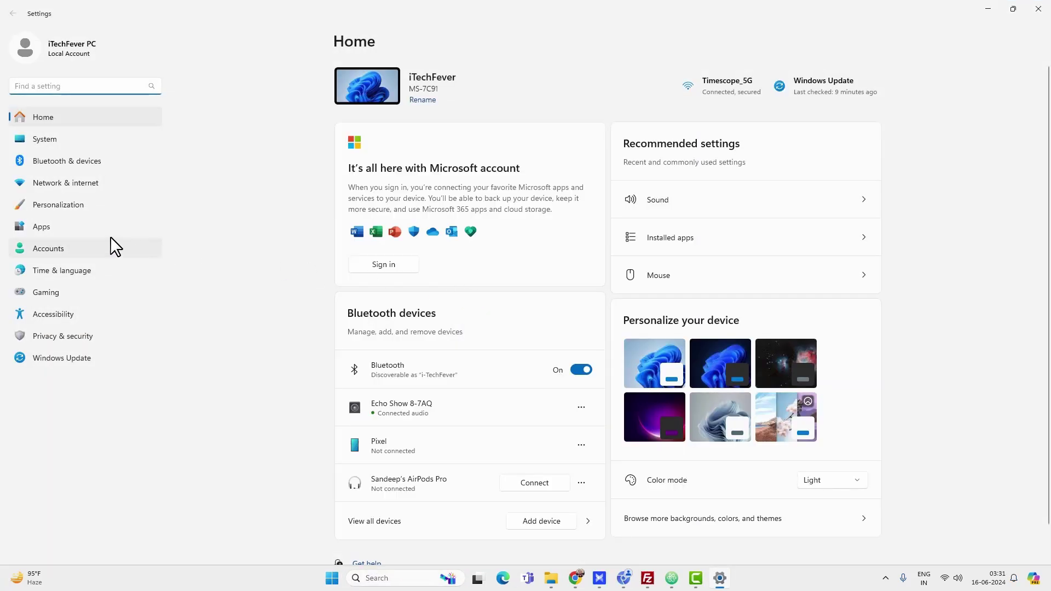
click(73, 229)
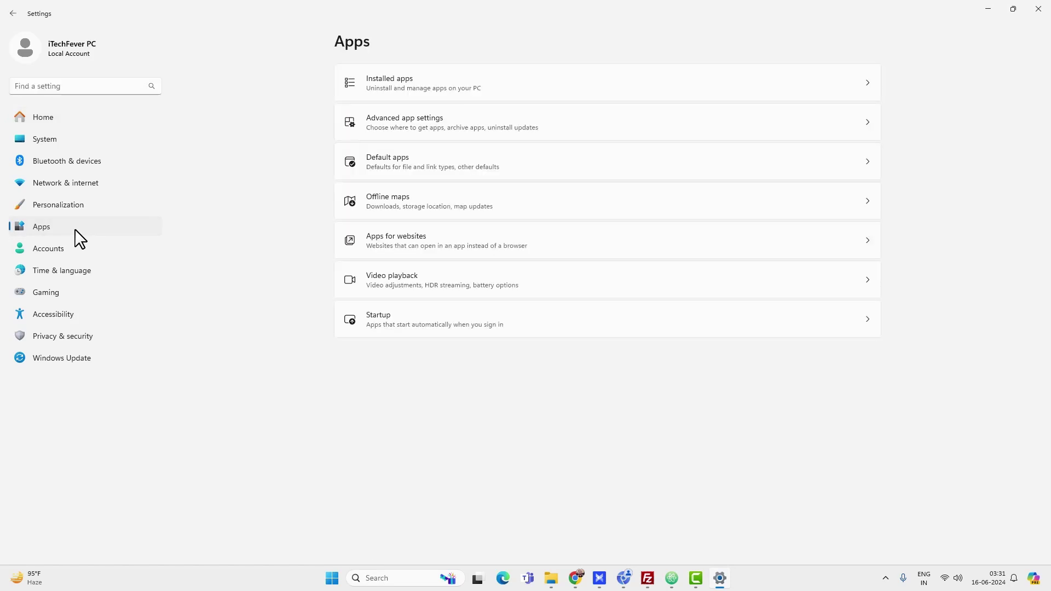
click(422, 88)
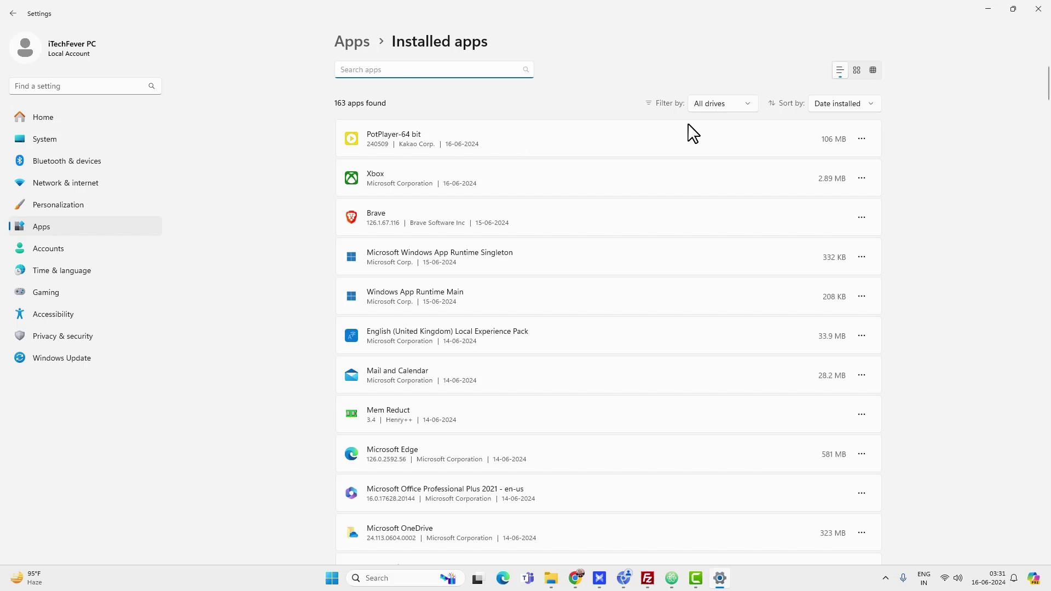
click(862, 139)
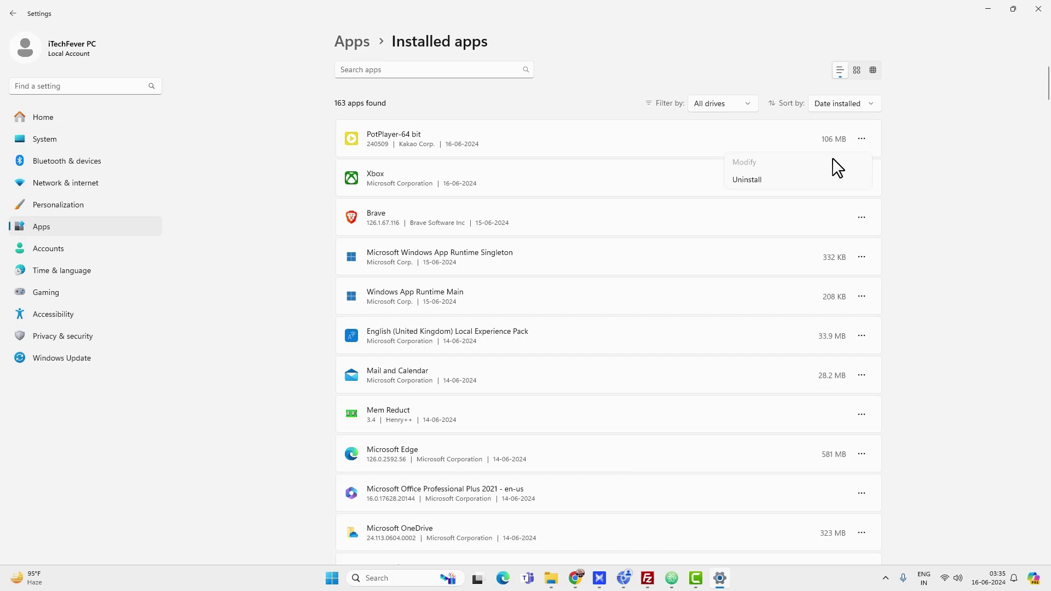
click(937, 201)
scroll(918, 227, down, 2)
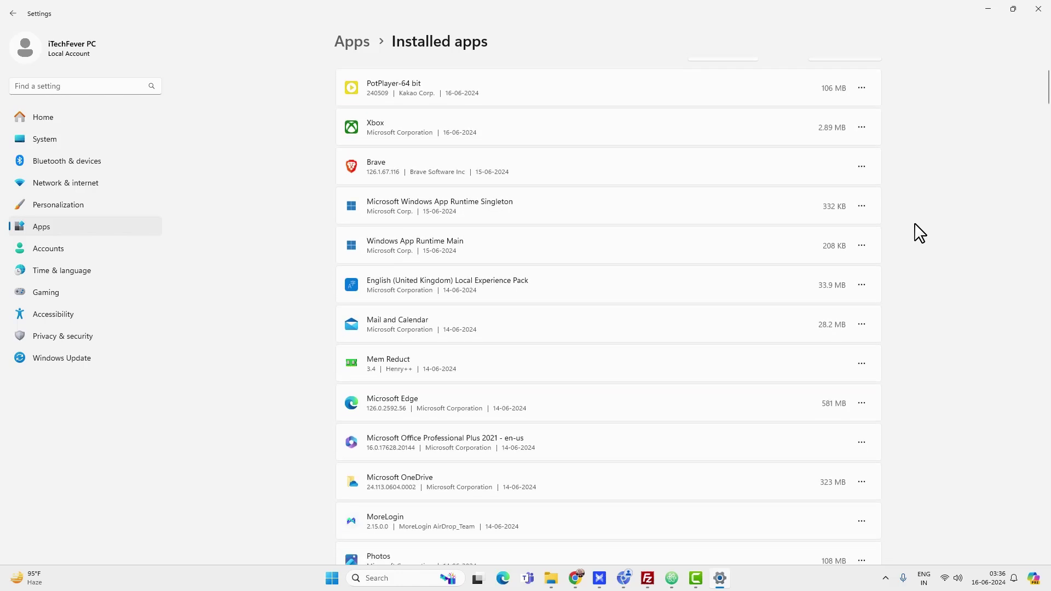
- In Mail and Calendar's Advanced options, set background running to Never
click(866, 324)
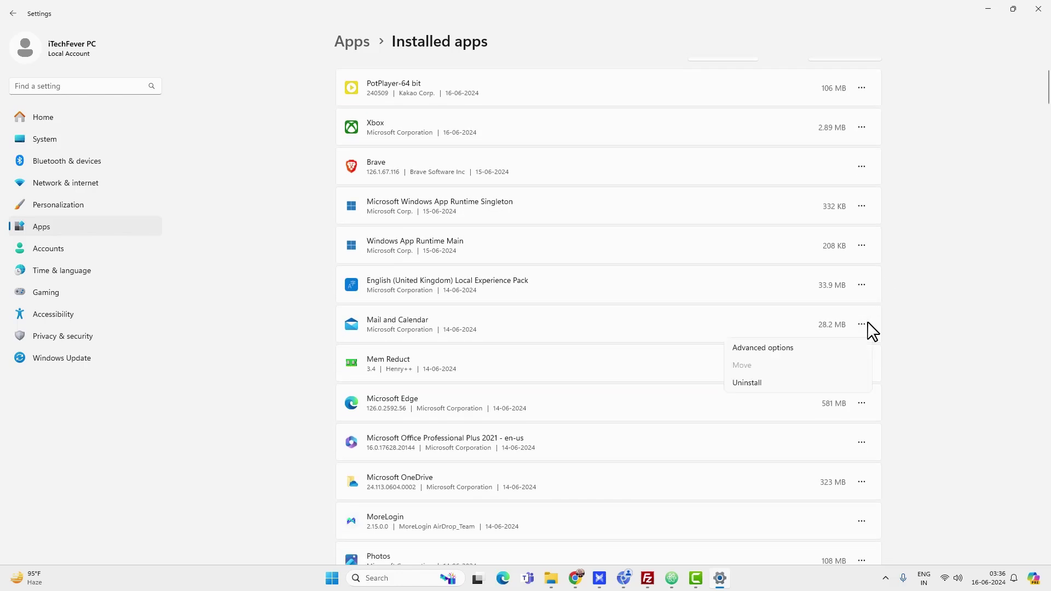
click(782, 350)
scroll(530, 343, down, 2)
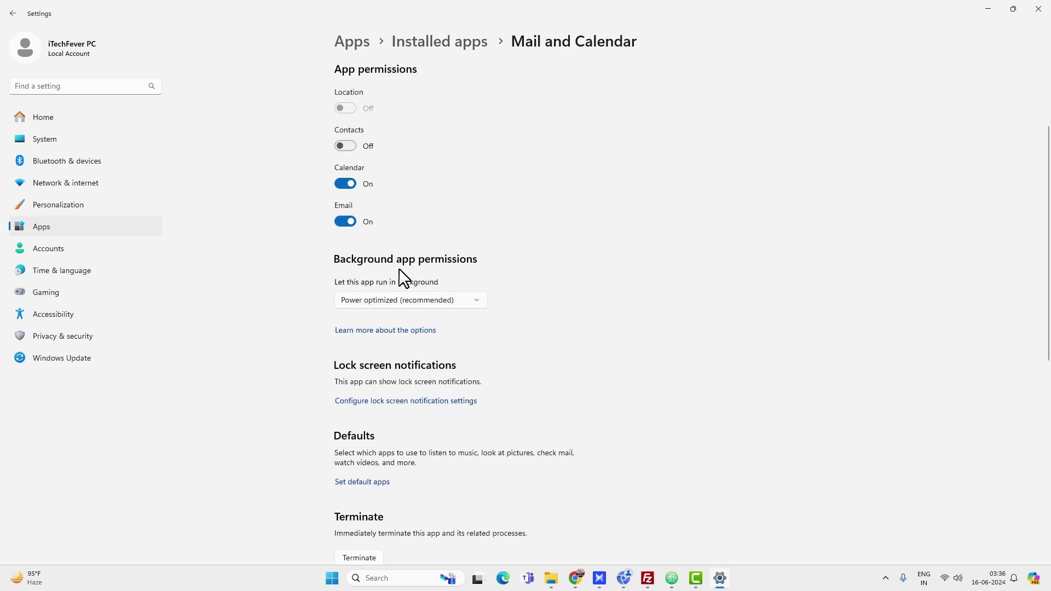
click(441, 298)
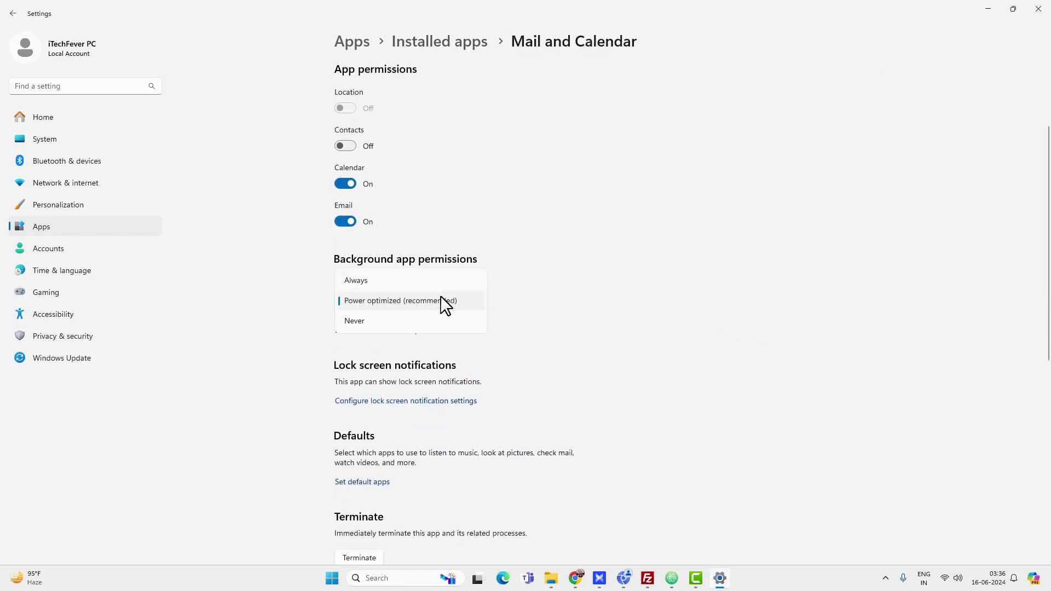
click(404, 322)
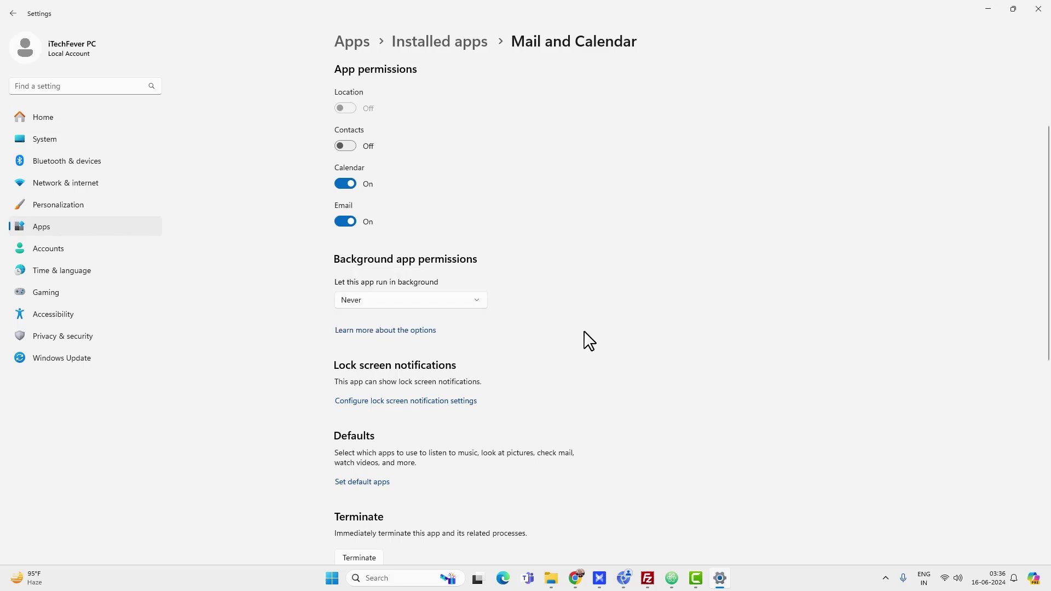
click(454, 50)
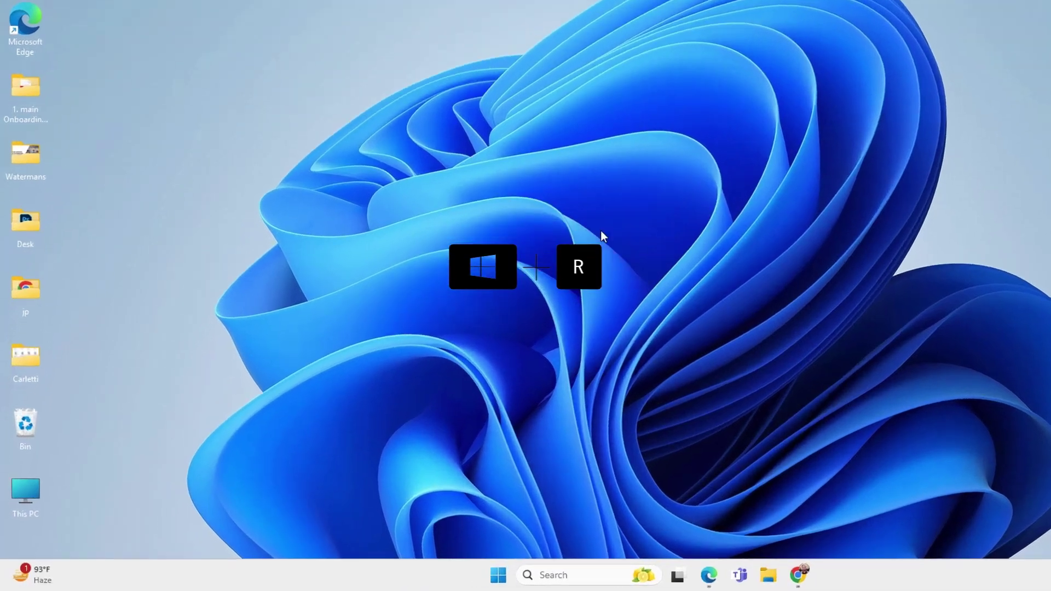
- Launch services.msc from the Run box
key(super+r)
text(s)
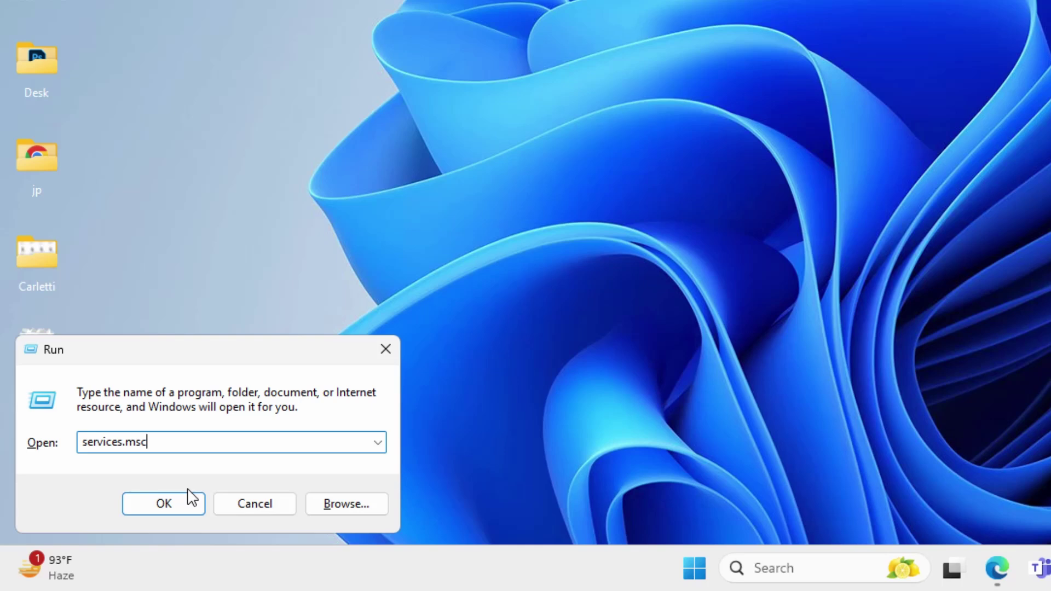
click(197, 496)
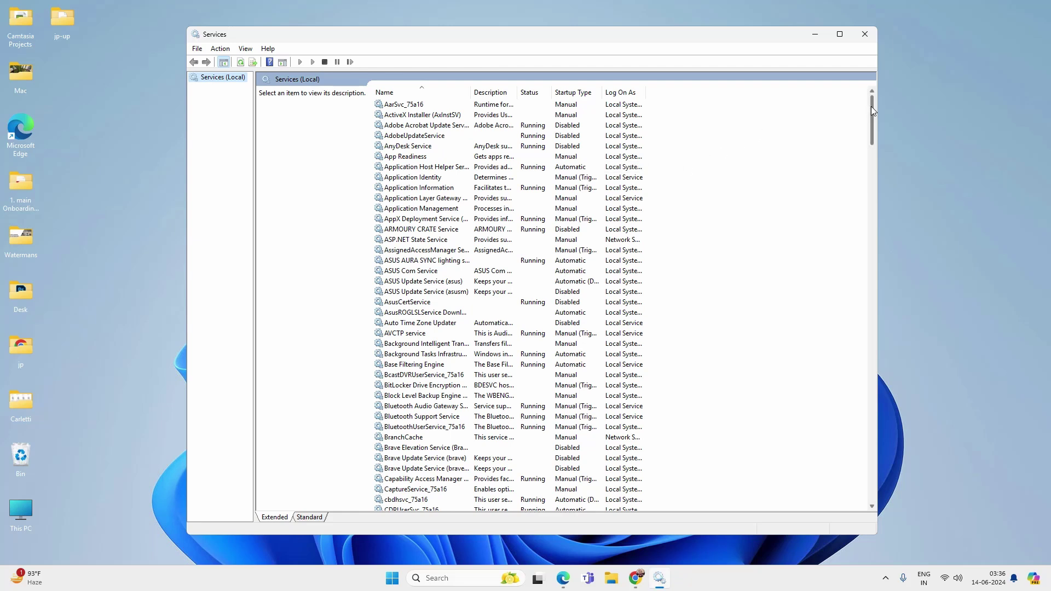
- Set Background Intelligent Transfer Service's startup type to Disabled in its Properties and apply
click(447, 345)
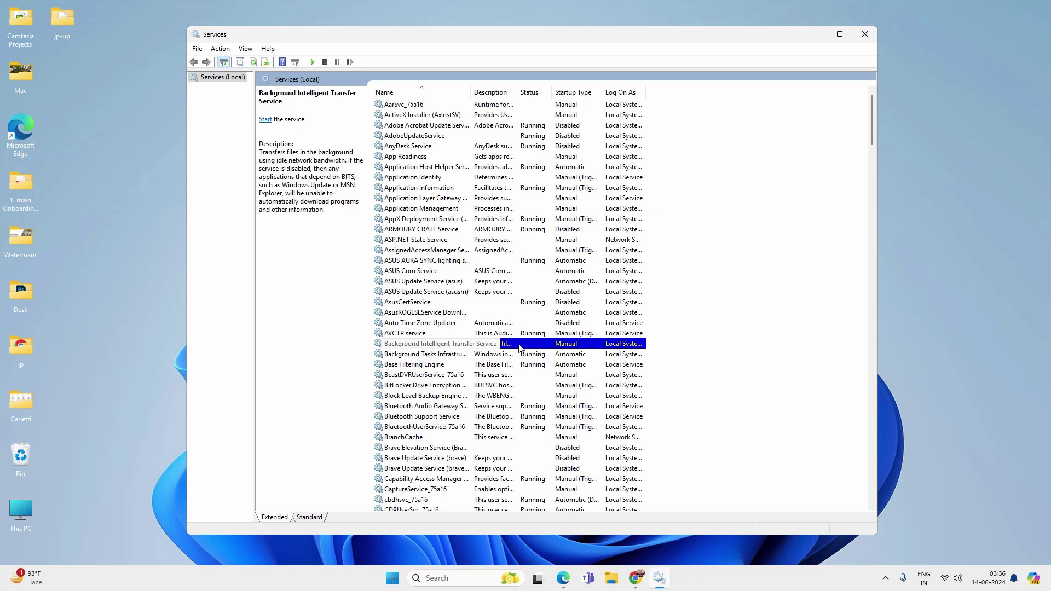
right_click(519, 349)
click(558, 453)
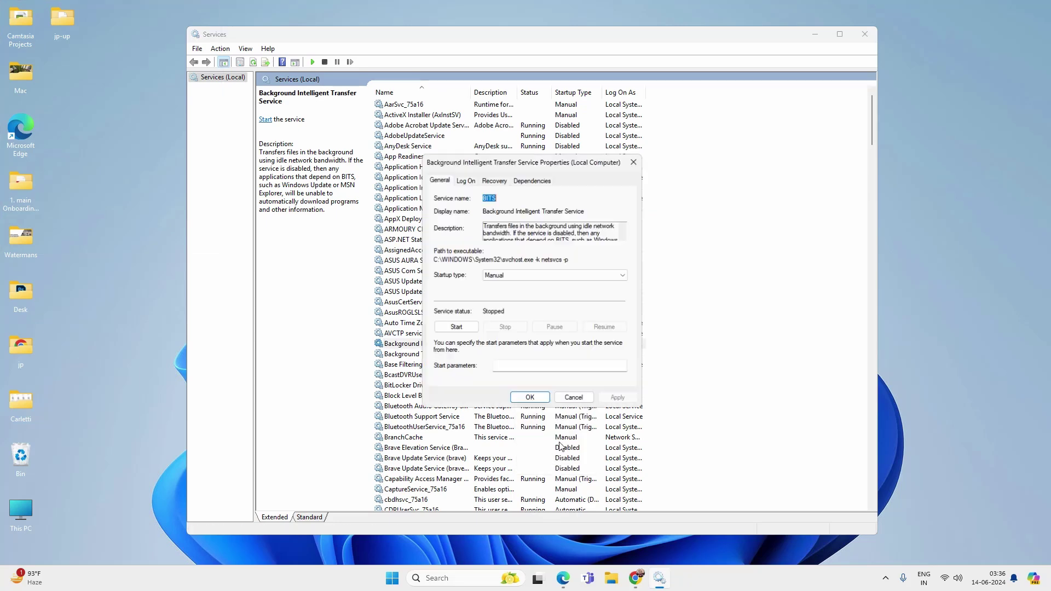
click(520, 277)
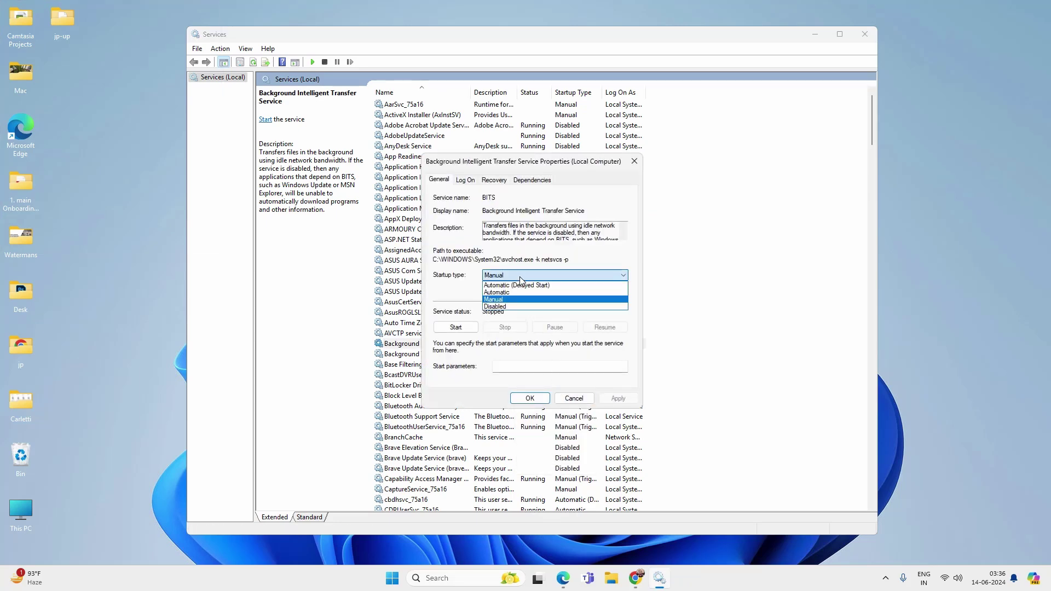
click(517, 307)
click(622, 399)
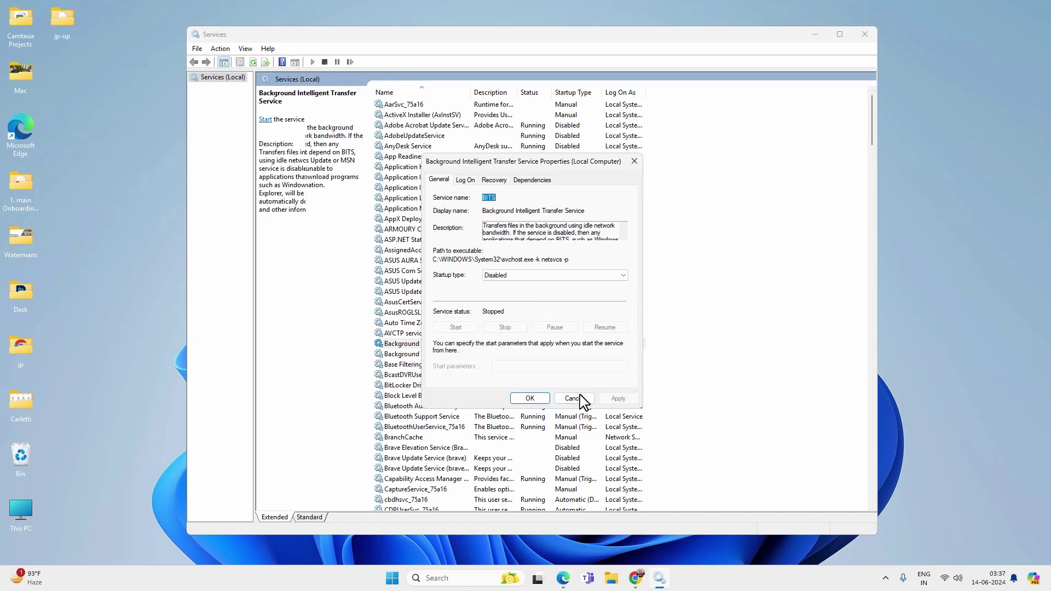
click(530, 399)
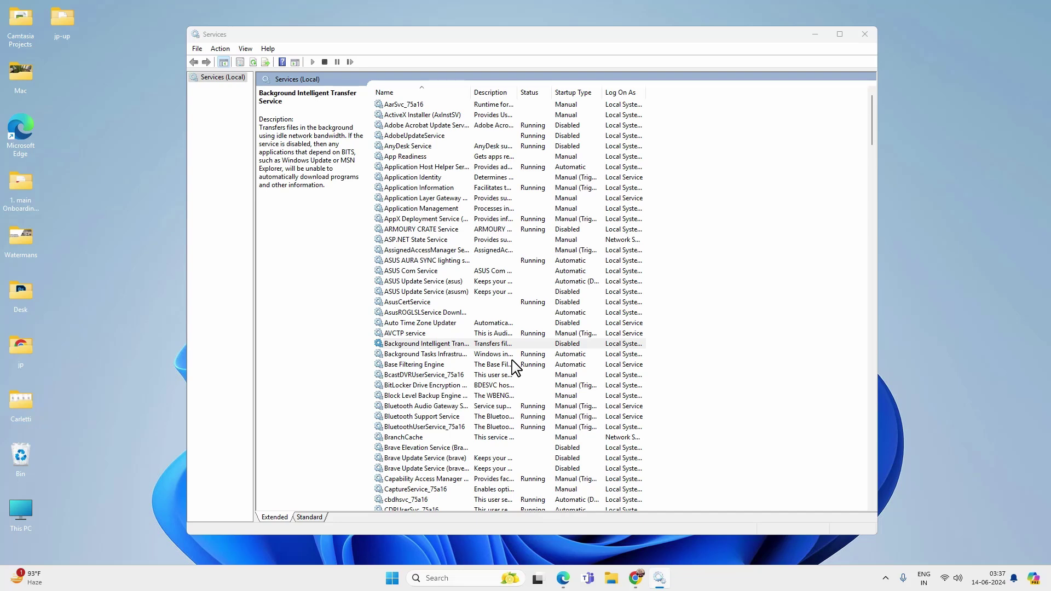
click(459, 345)
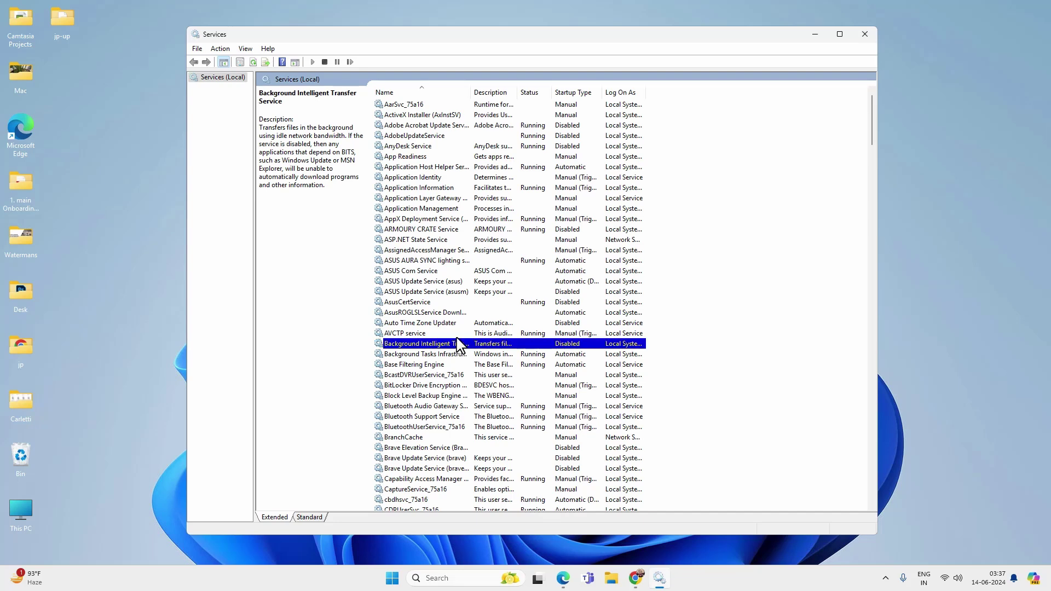
- Open the Properties dialog of the SysMain service
scroll(460, 346, down, 10)
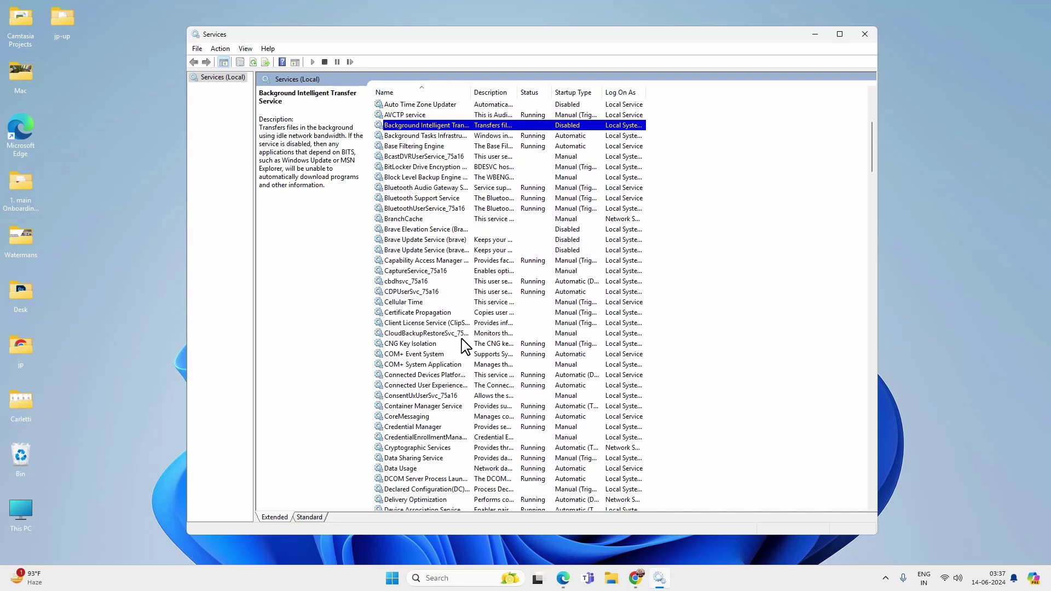
scroll(438, 345, down, 20)
click(418, 334)
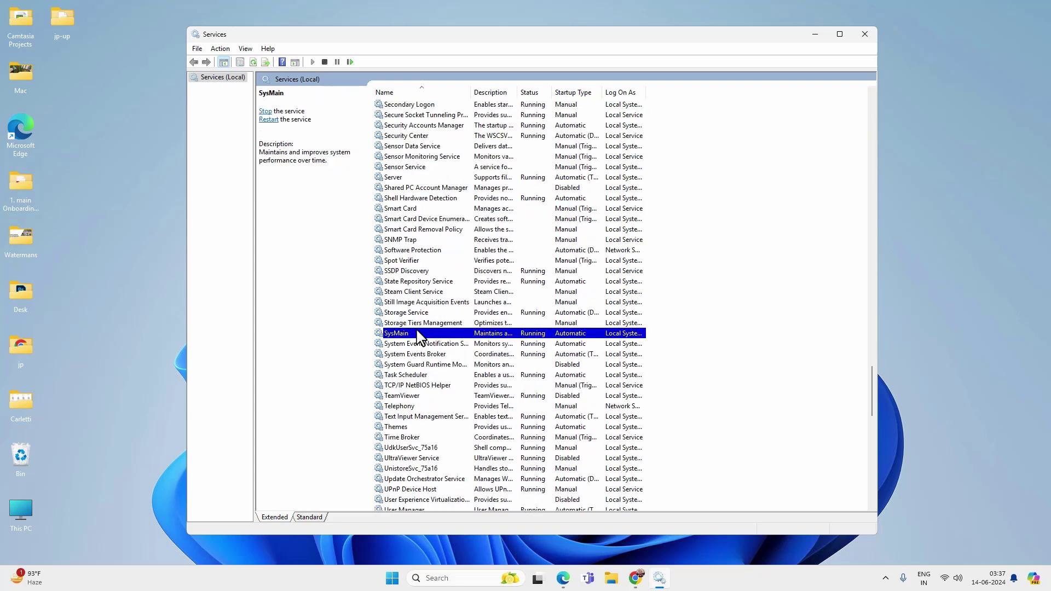
right_click(458, 336)
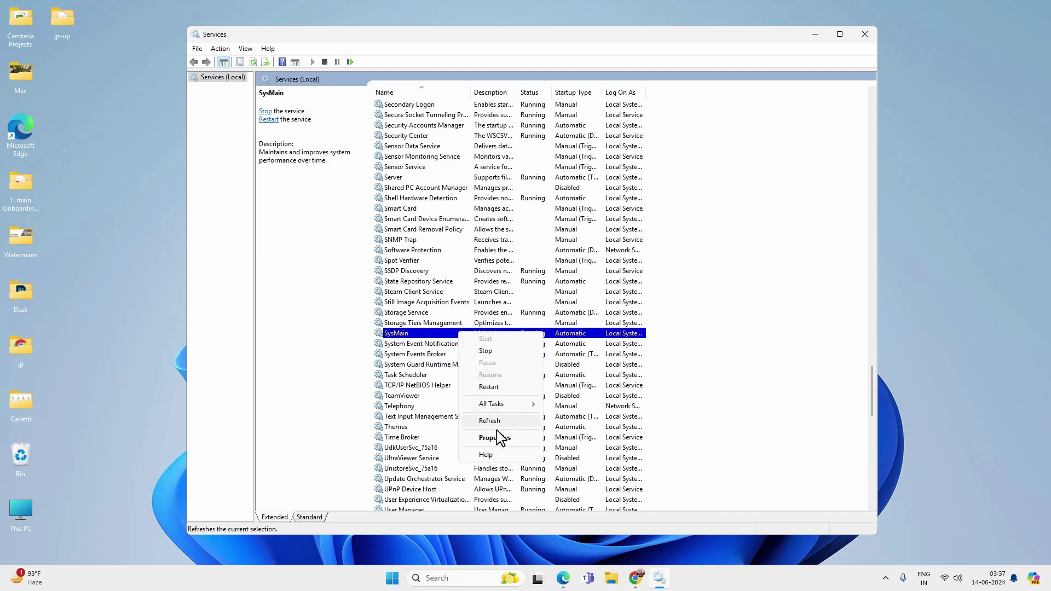
click(510, 438)
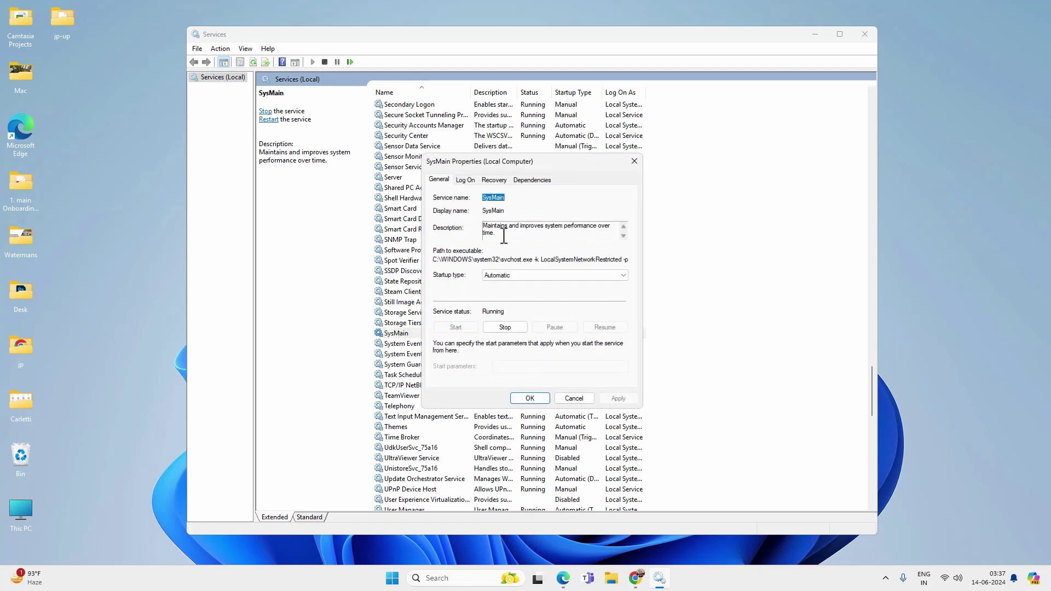
- Read the SysMain service description, then close its properties dialog
click(504, 235)
shift+click(483, 227)
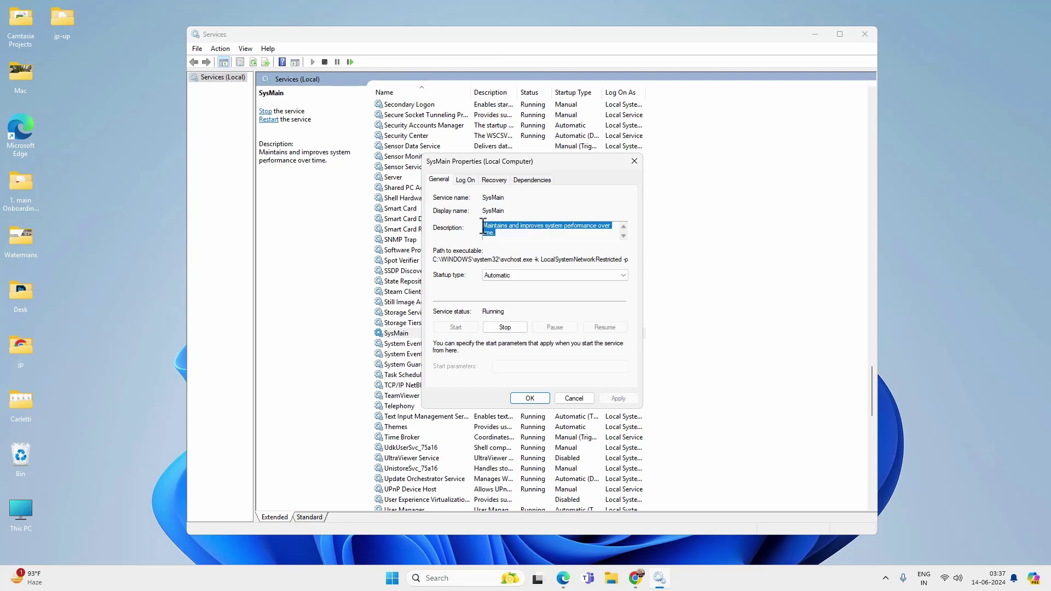
click(506, 235)
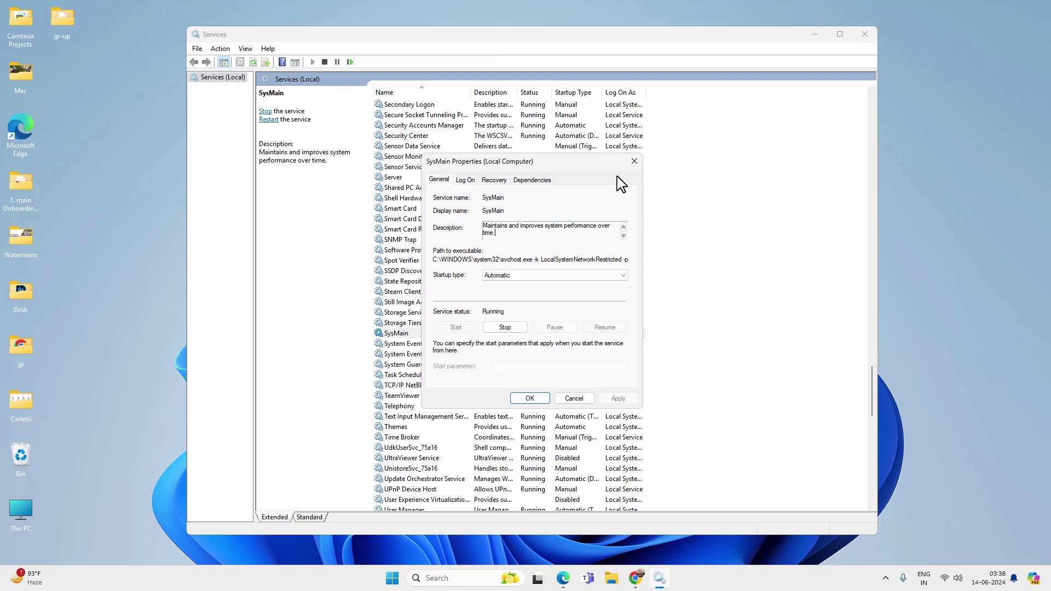
click(635, 161)
- Close Services and turn on Memory saver in Chrome's Performance settings
click(864, 34)
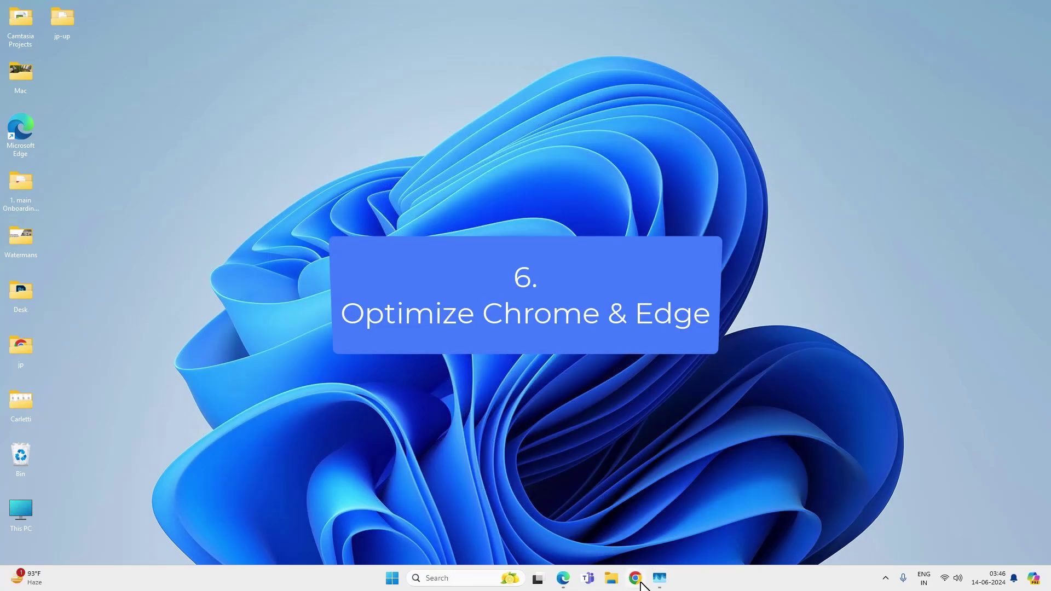
click(641, 584)
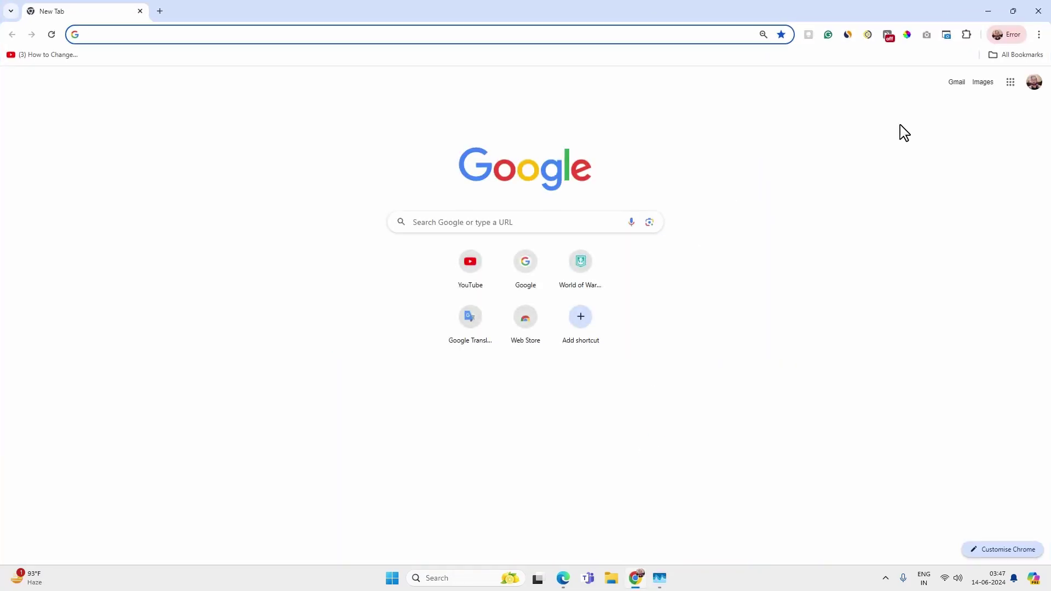
click(1039, 36)
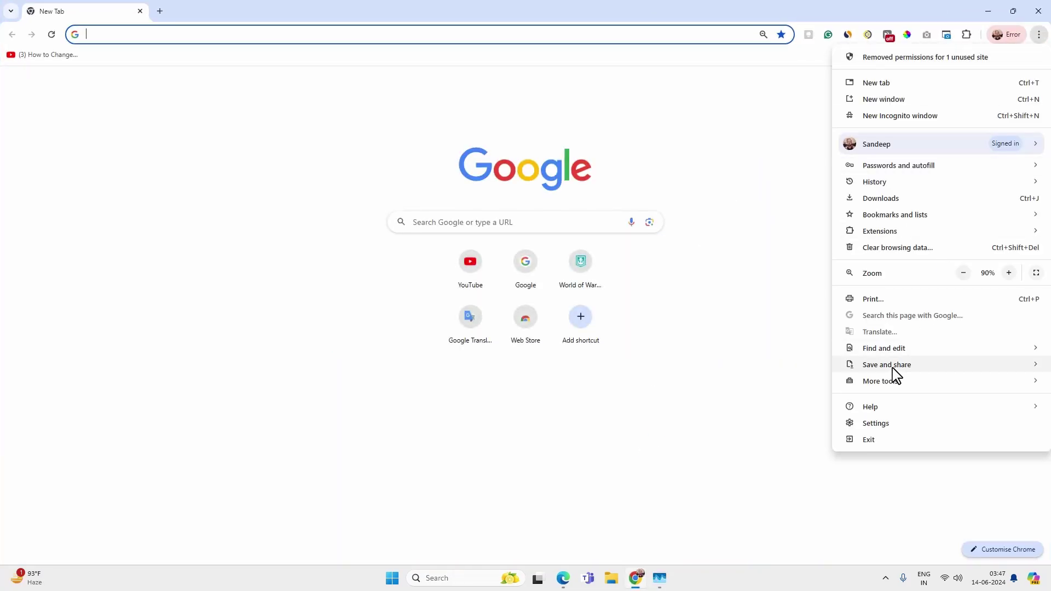
key(Escape)
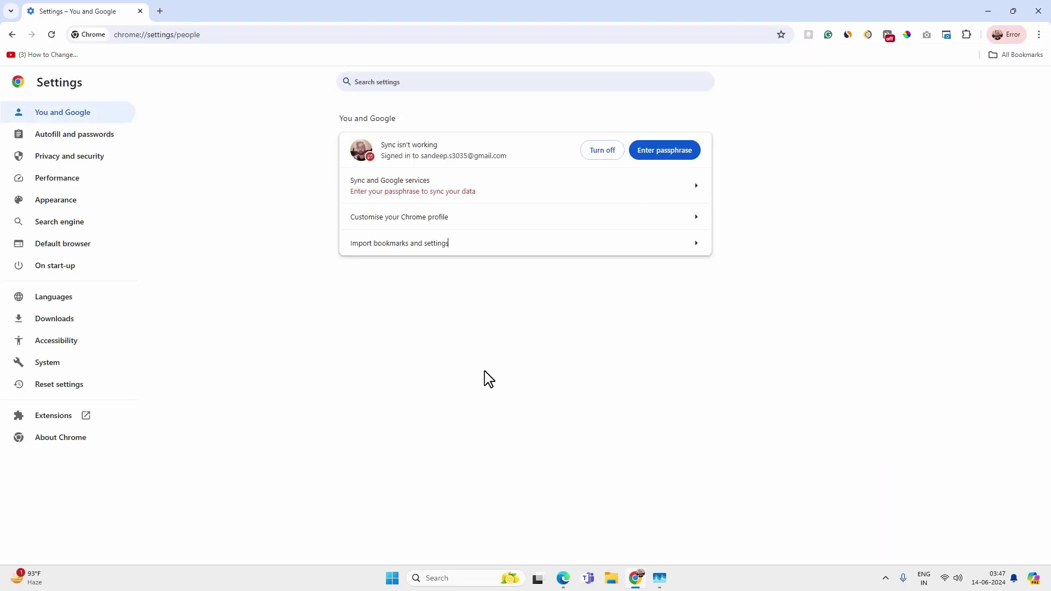
click(69, 181)
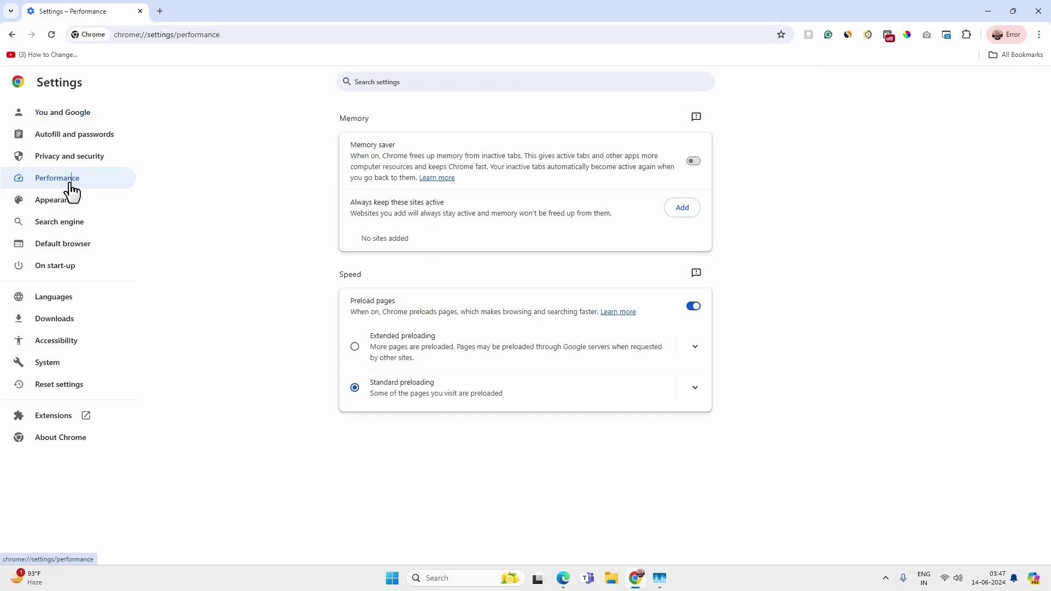
click(694, 162)
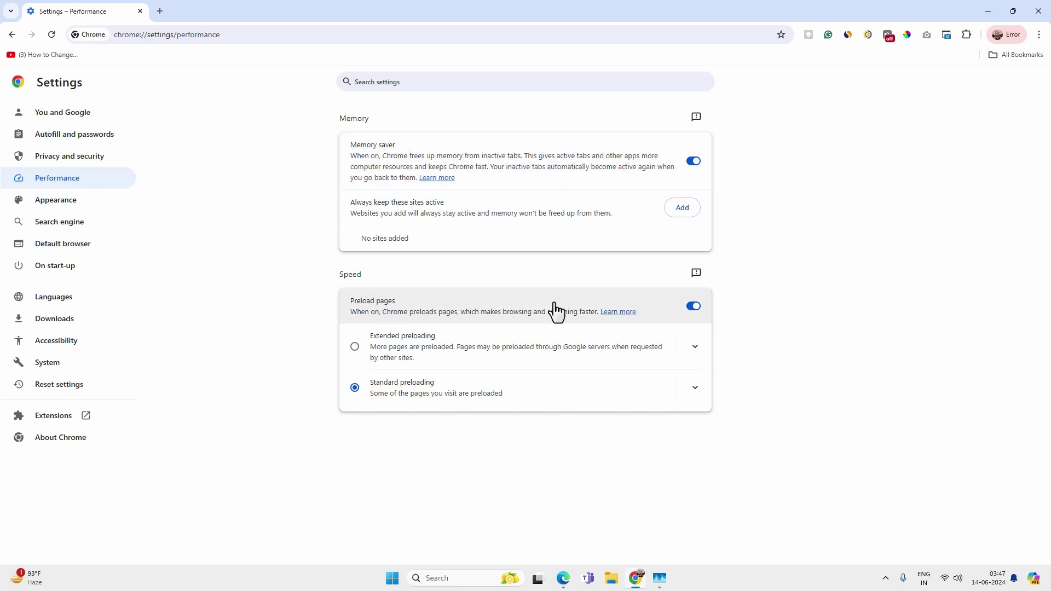
- Turn off Preload pages and 'Continue running background apps' in Chrome, then close Chrome
click(689, 310)
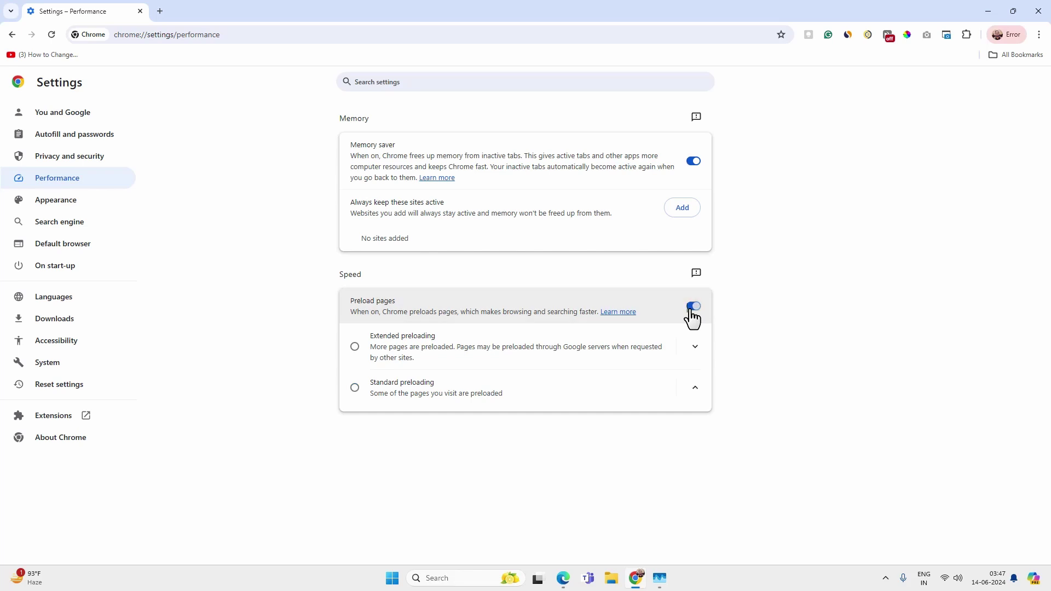
click(75, 364)
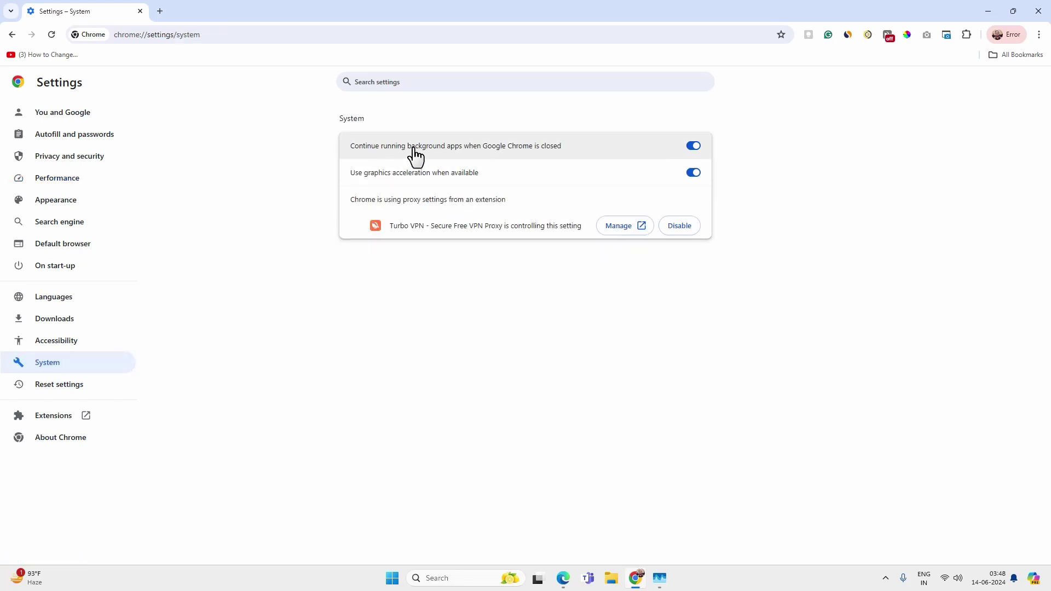
click(693, 146)
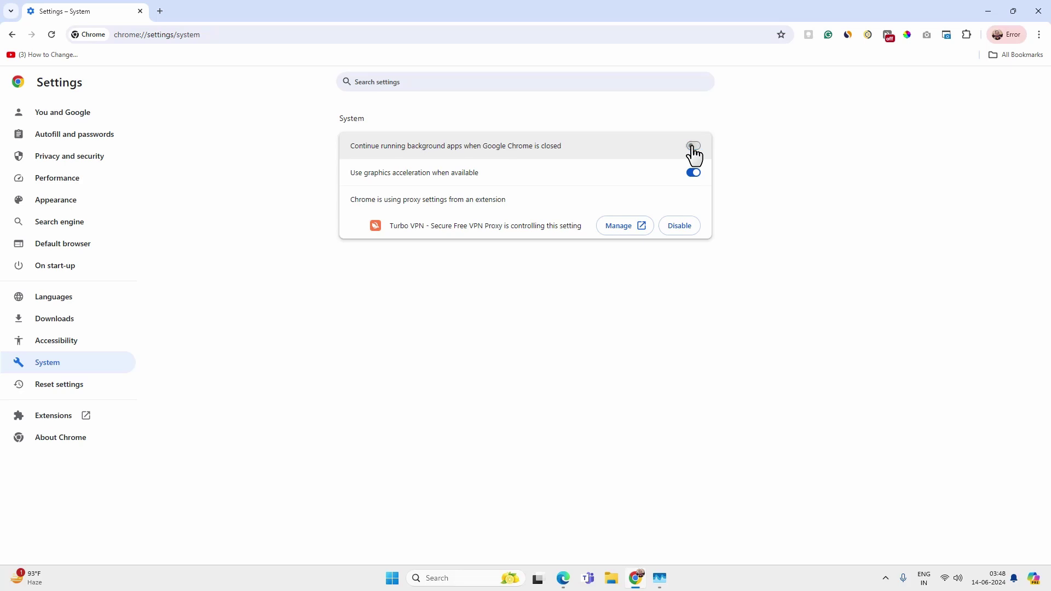
click(1037, 7)
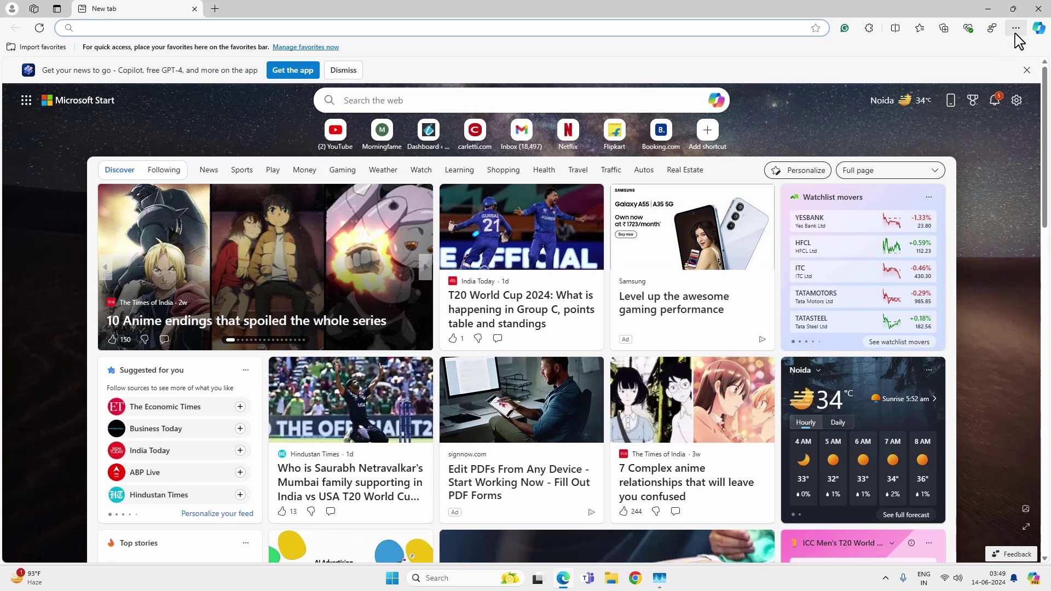
- Switch off Edge's 'Continue running background extensions and apps when Microsoft Edge is closed' setting
click(1016, 30)
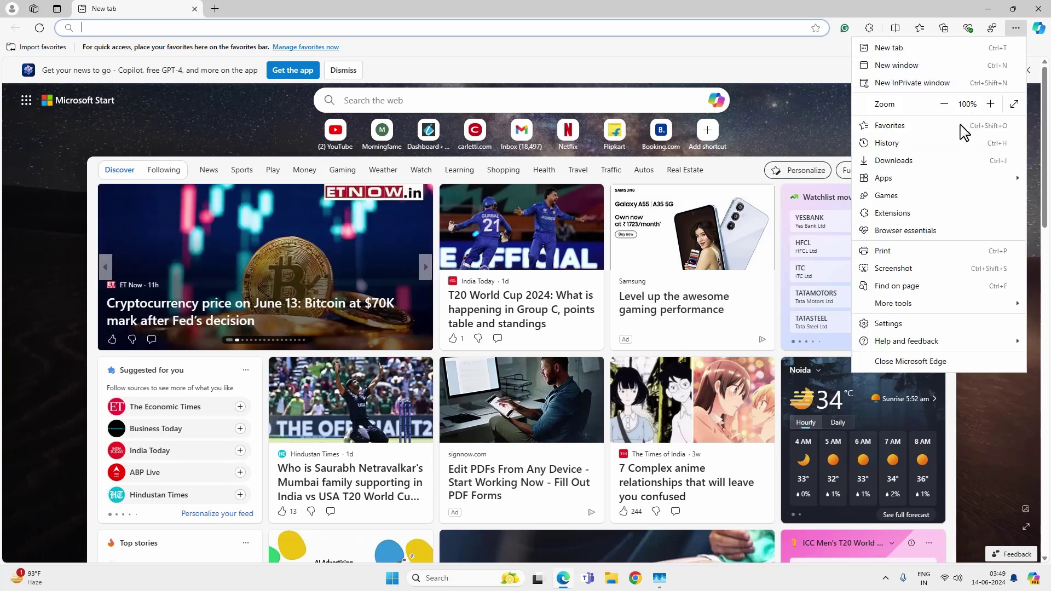
click(912, 325)
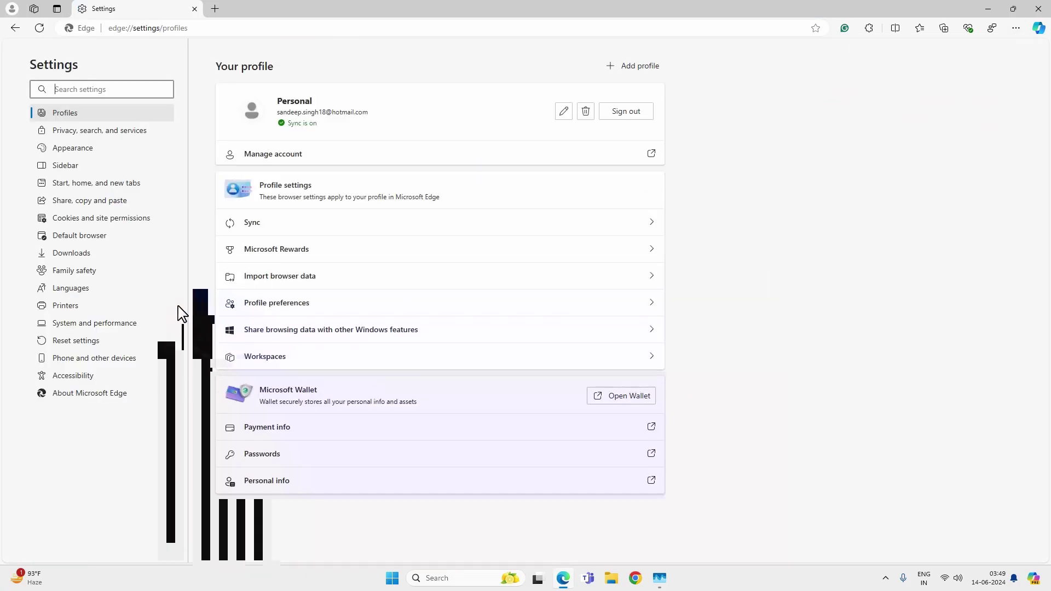
click(109, 326)
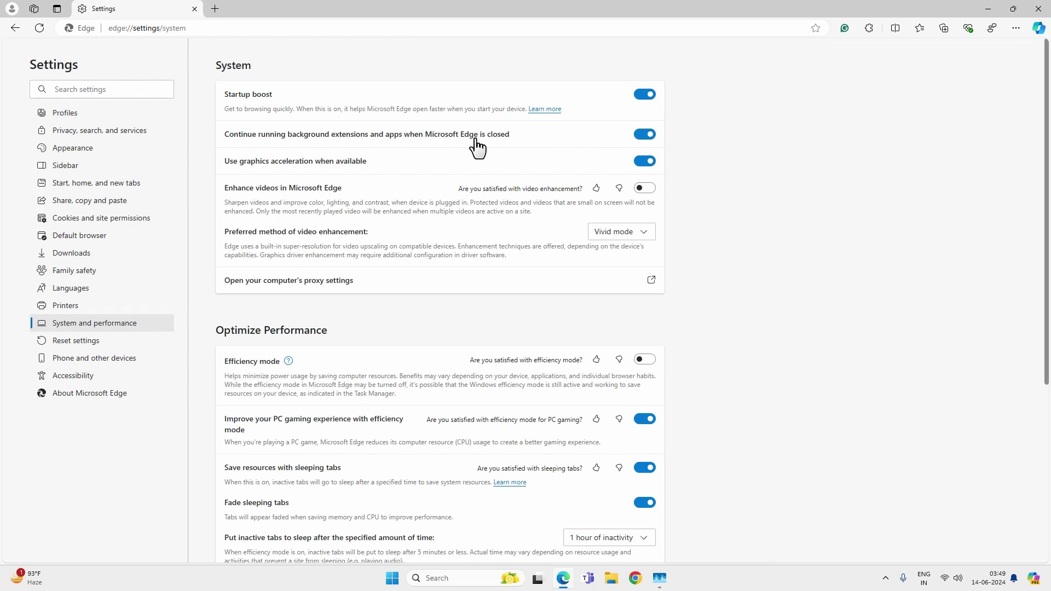
click(646, 136)
scroll(706, 457, down, 2)
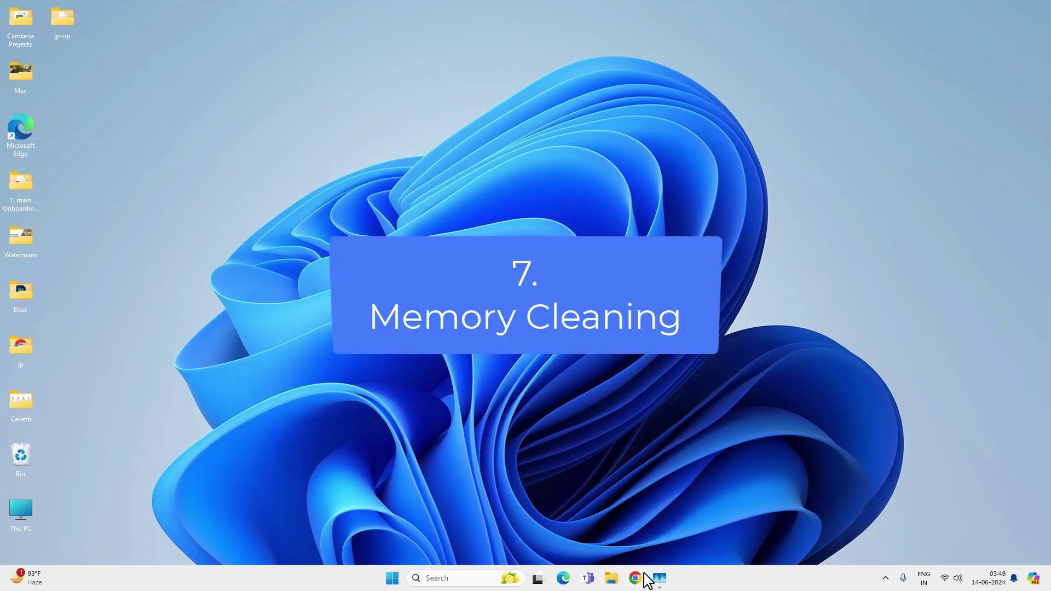
- Download Mem Reduct for Windows from memreduct.org/mem-reduct-download and dismiss the ad
click(641, 577)
click(378, 31)
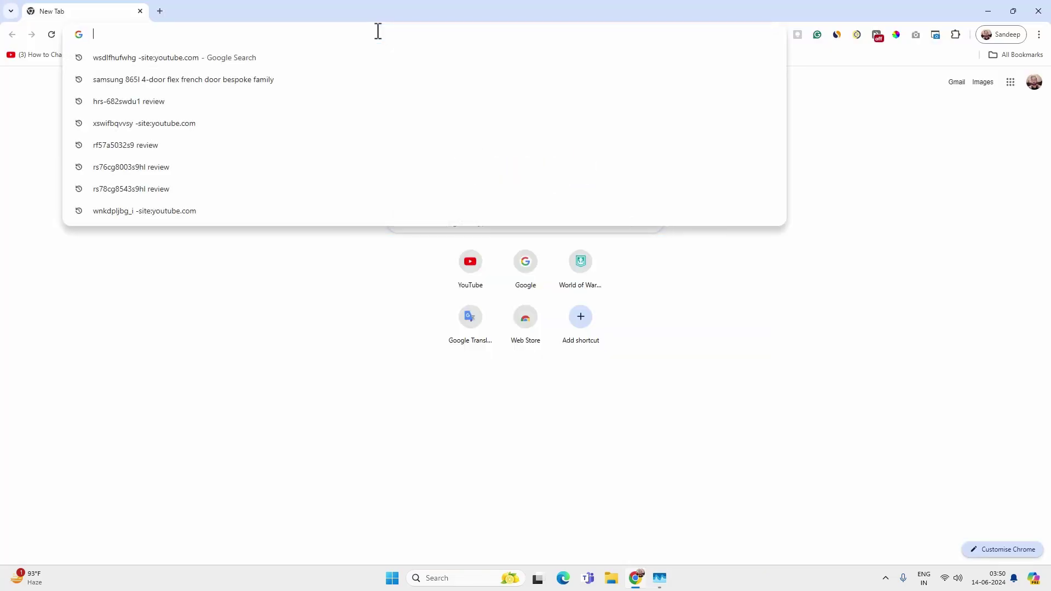
text(https://memreduct.org/mem-reduct-download/)
key(Return)
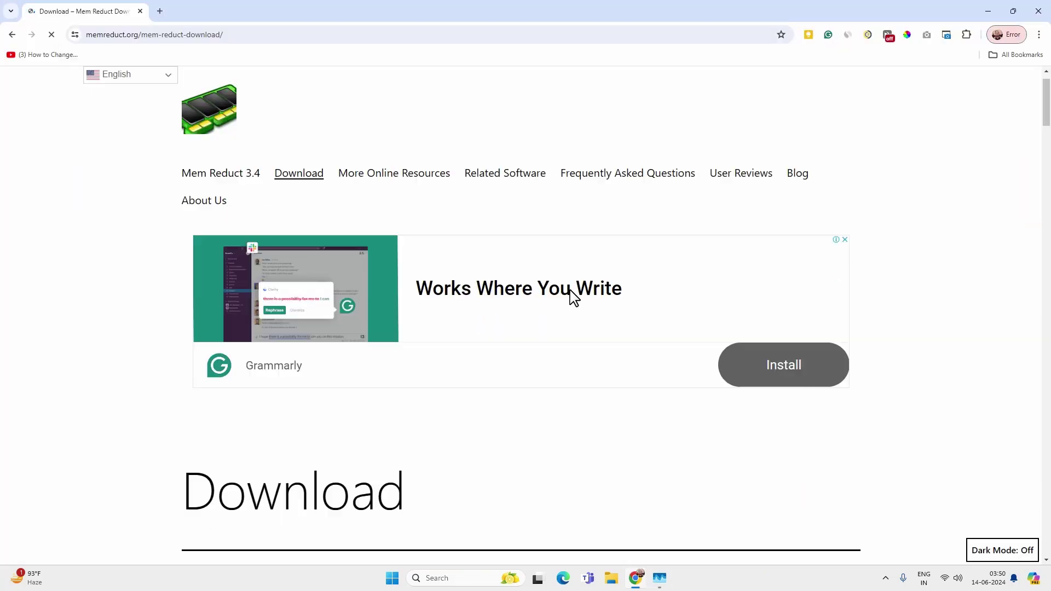
scroll(570, 312, down, 10)
scroll(575, 394, down, 5)
click(438, 353)
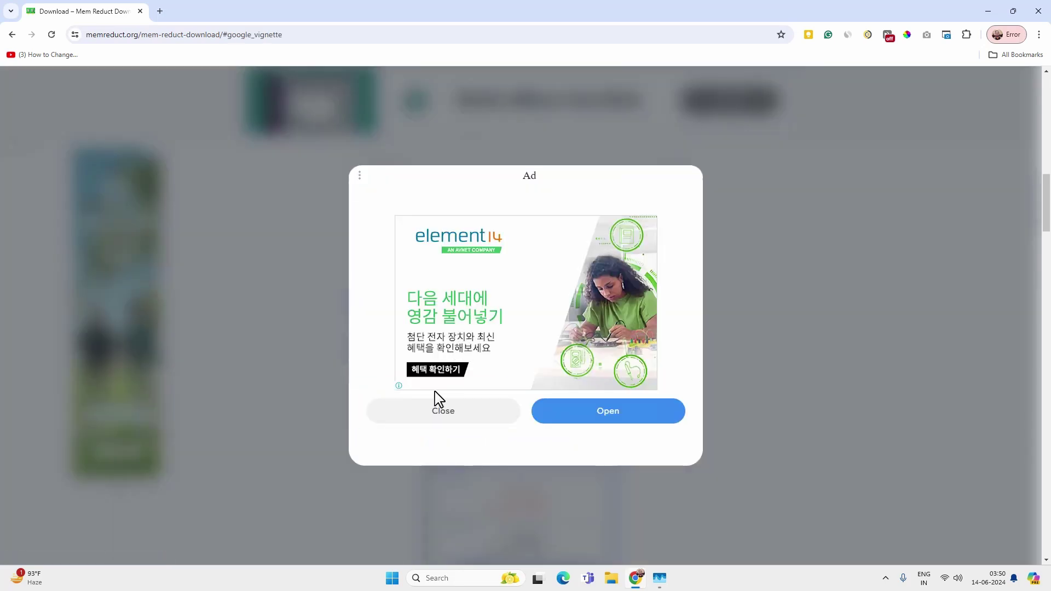
click(802, 235)
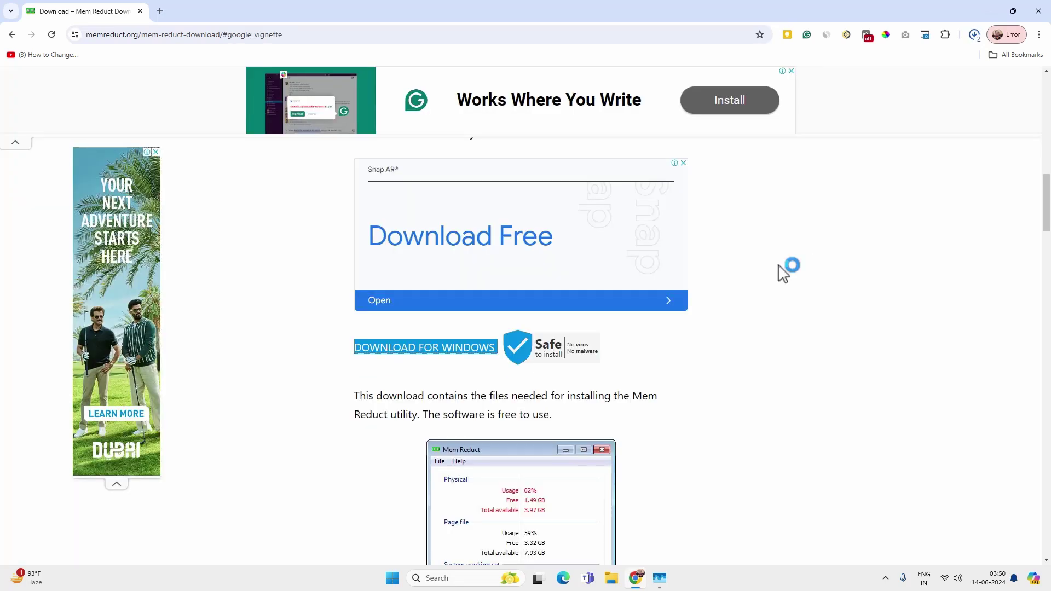
- Run the Mem Reduct installer, accept the license and install to C:\Program Files\Mem Reduct
click(899, 74)
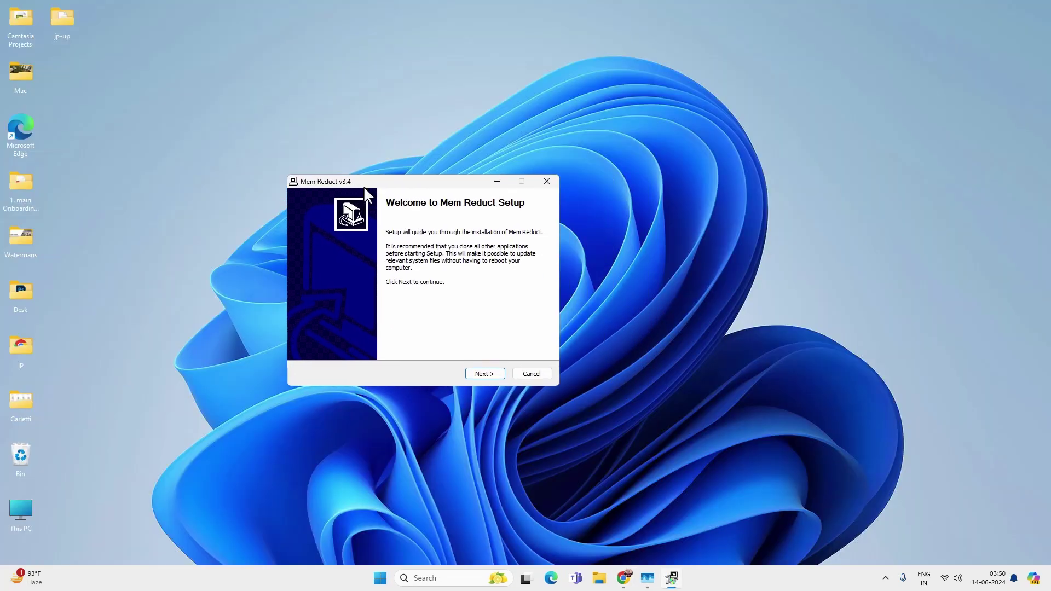
drag(364, 186, 300, 186)
click(421, 377)
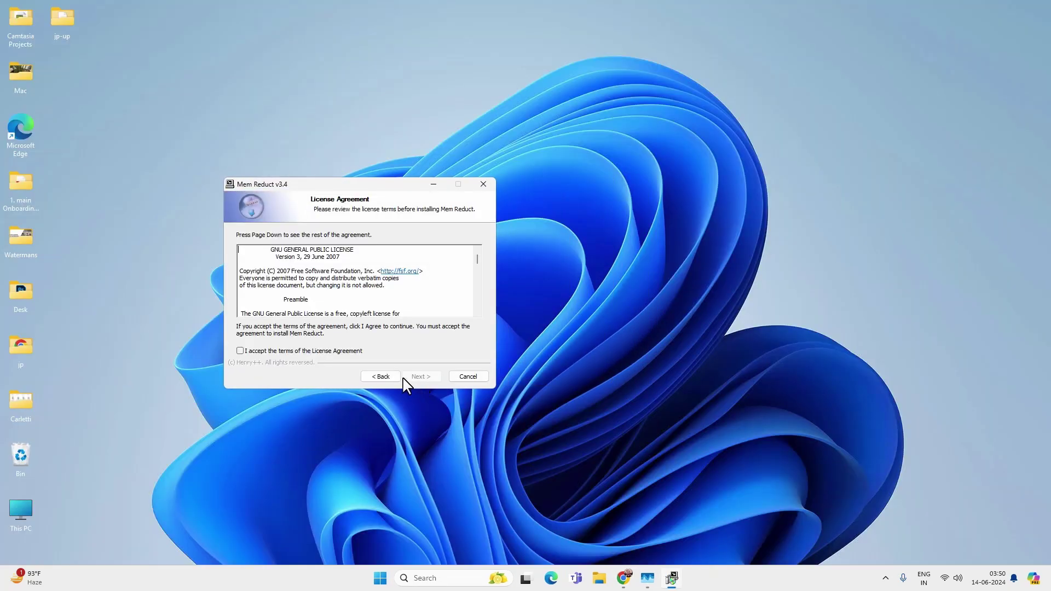
click(329, 353)
click(422, 377)
click(425, 377)
click(412, 377)
click(412, 378)
- Place Task Manager's memory graph beside Mem Reduct and clean memory, dropping usage to 25%
click(421, 377)
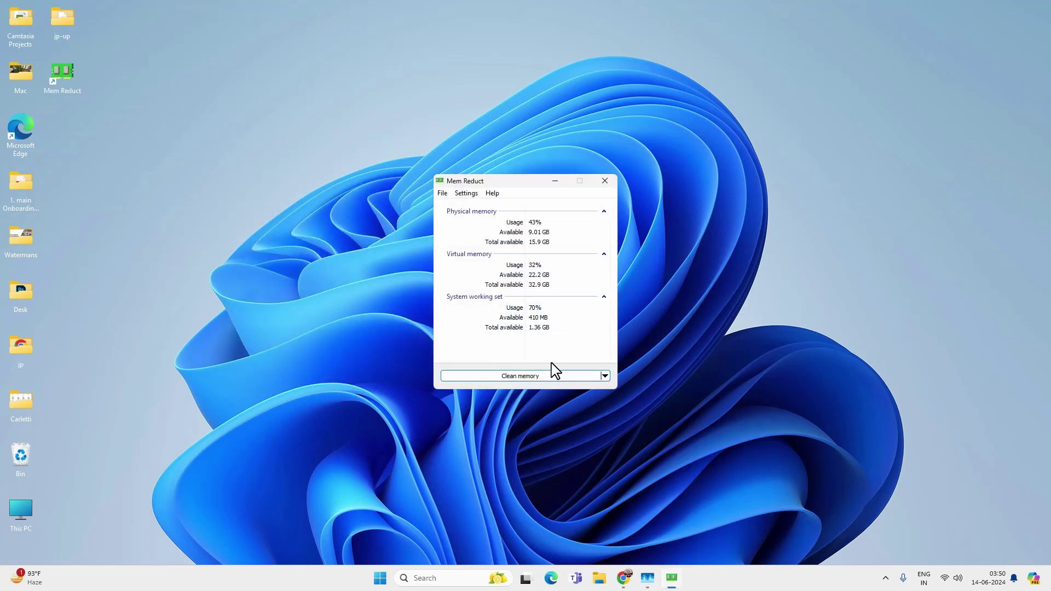
drag(530, 181, 292, 183)
click(648, 579)
drag(284, 22, 810, 78)
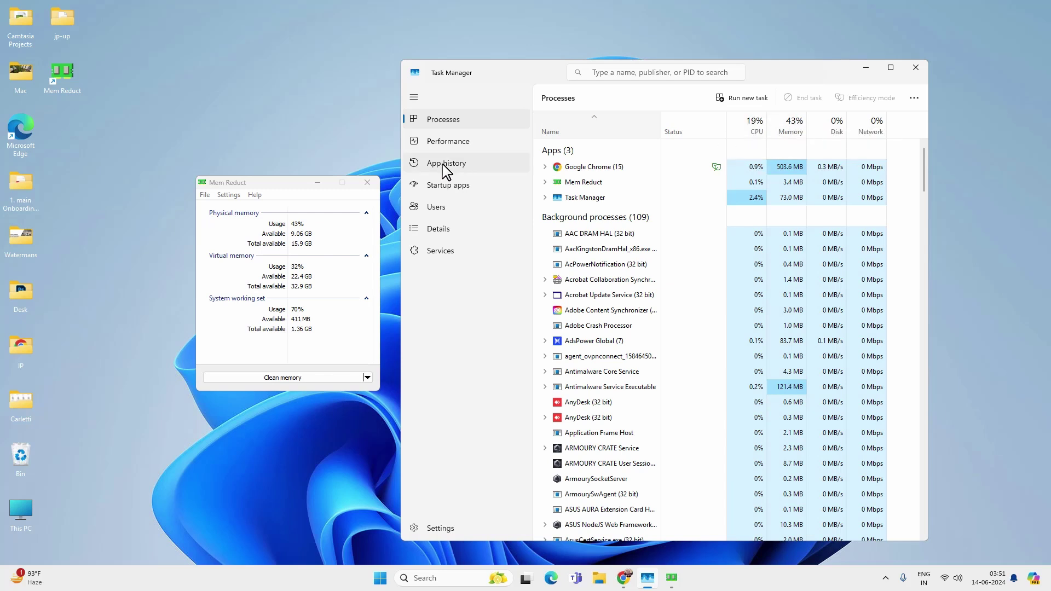
click(443, 142)
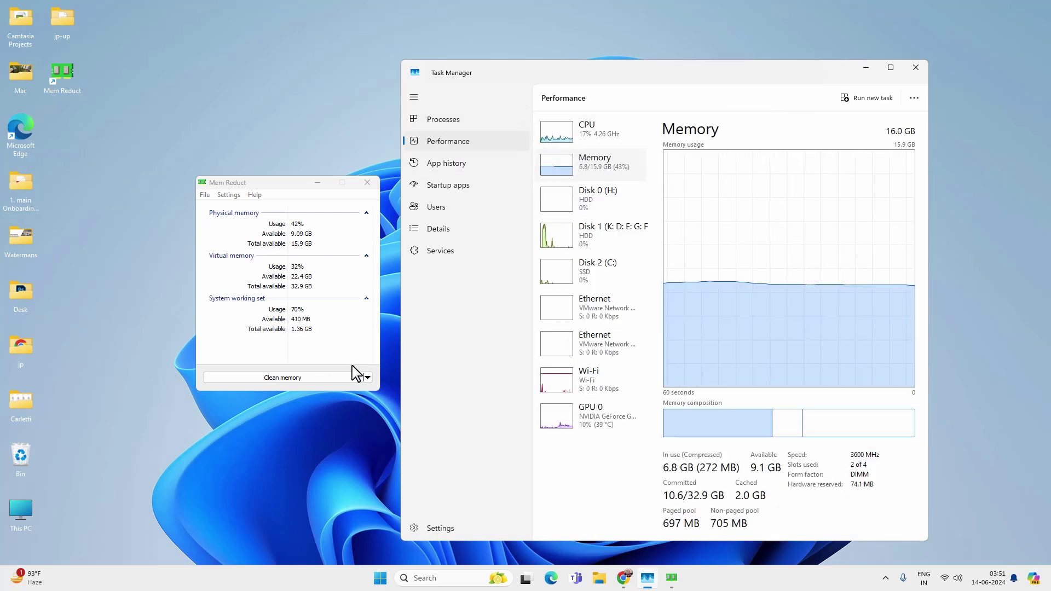
click(302, 379)
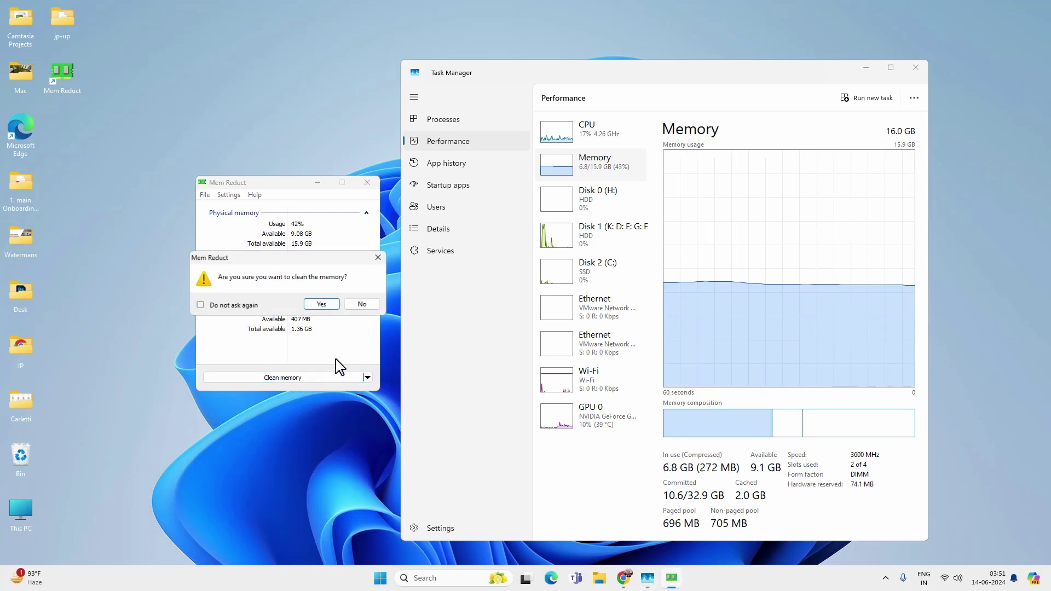
click(333, 304)
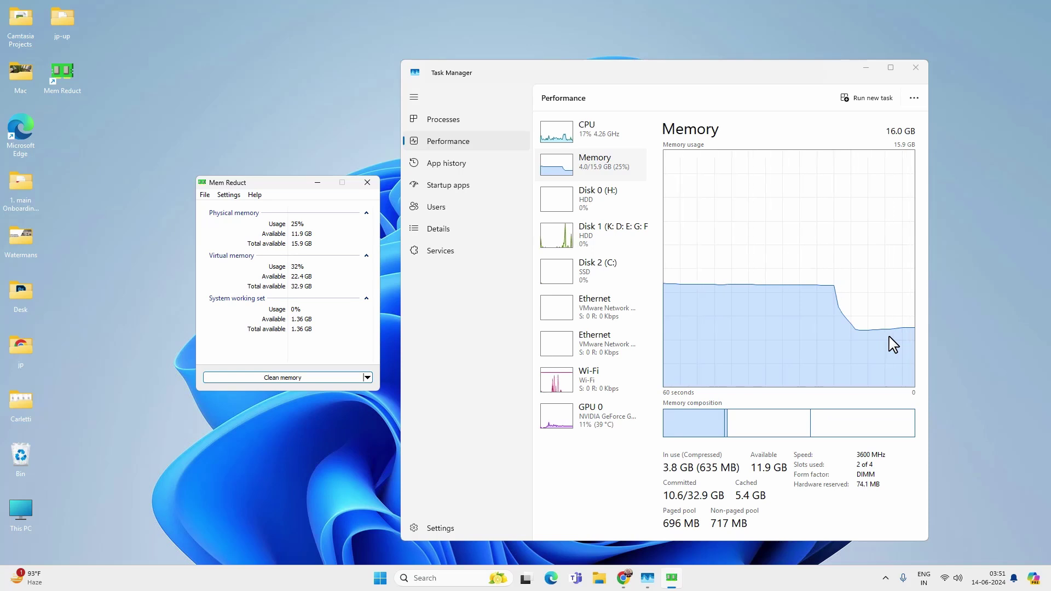
- Open Mem Reduct's settings on the Memory cleaning page
click(205, 195)
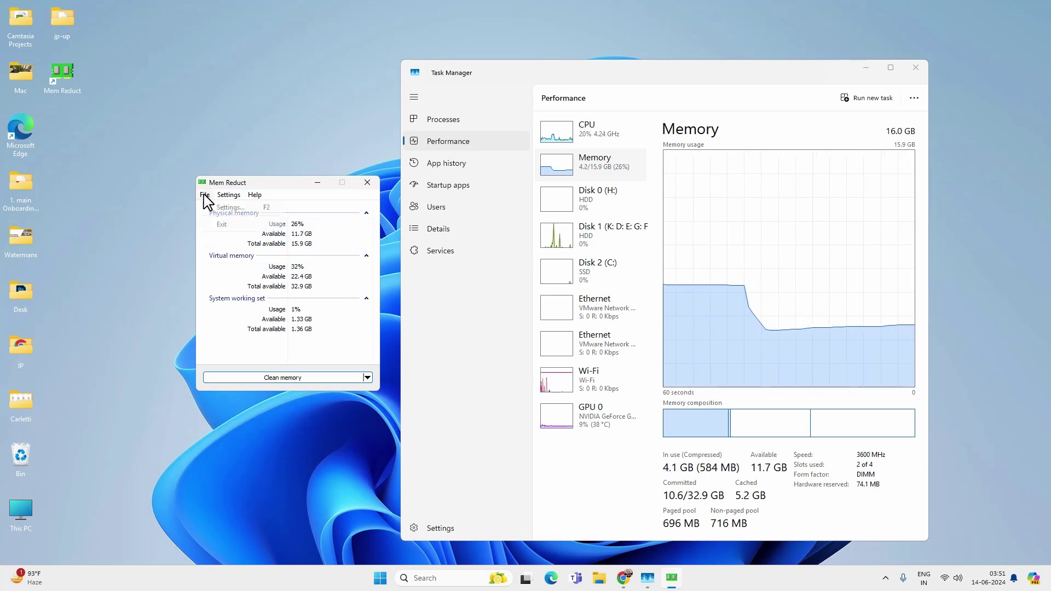
click(233, 208)
drag(309, 194, 340, 203)
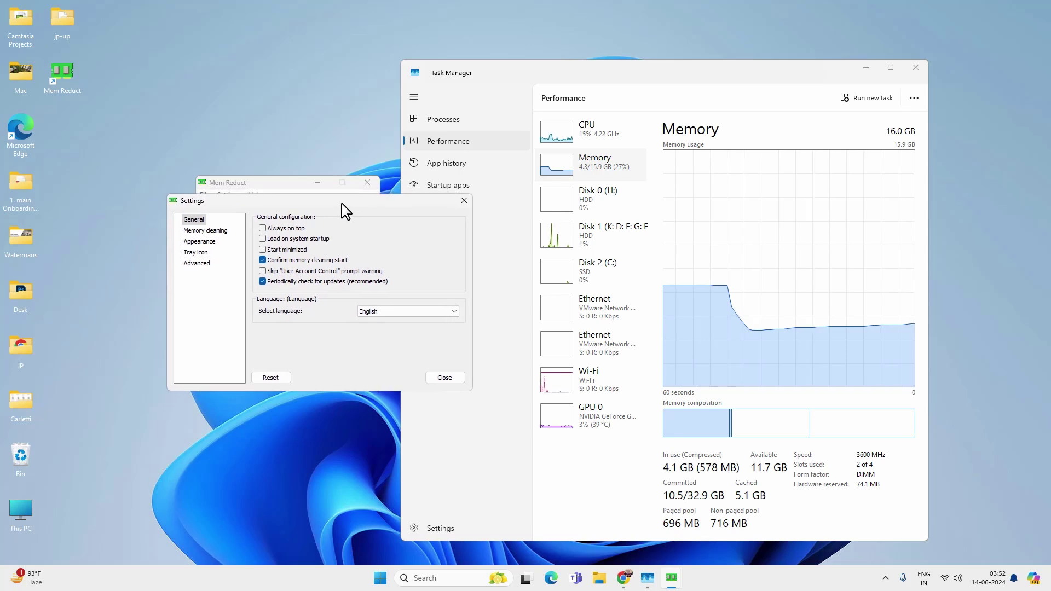
click(223, 232)
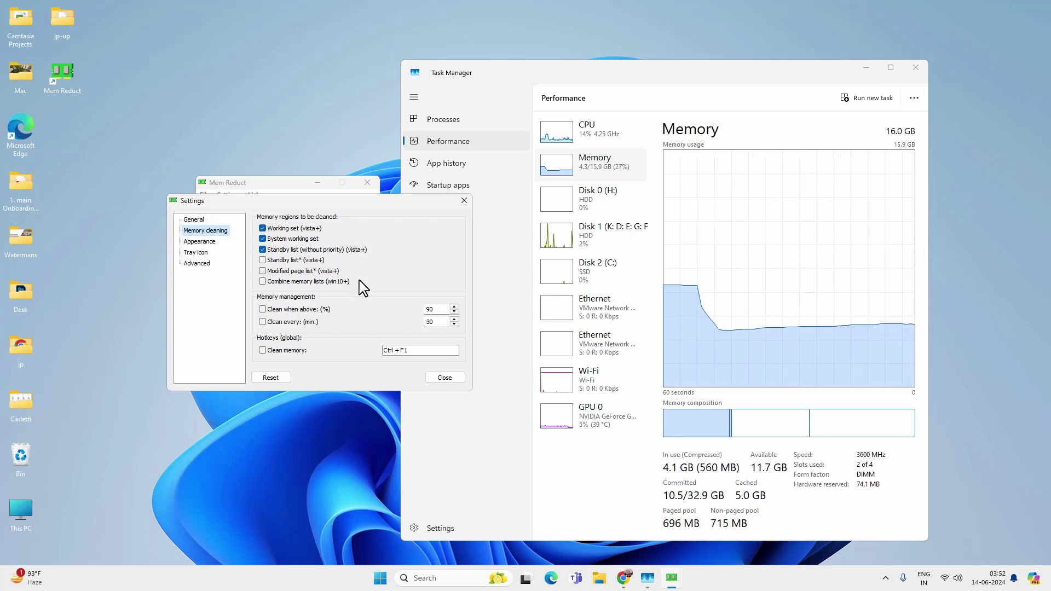
- Enable cleaning above 80% usage and every 30 minutes, then close settings and Mem Reduct
click(263, 309)
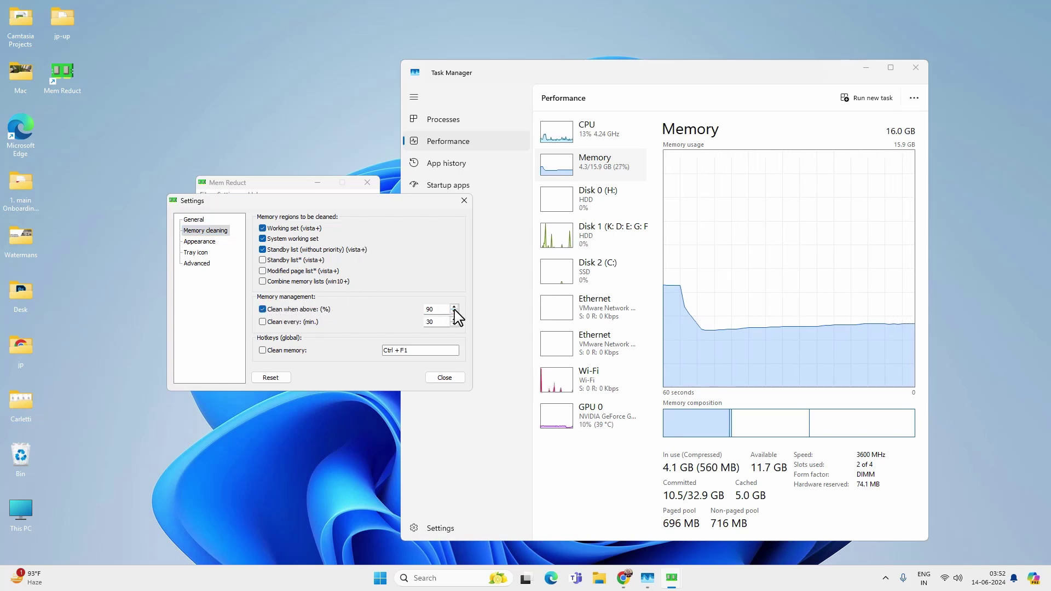
click(454, 313)
click(454, 313)
click(453, 313)
click(453, 313)
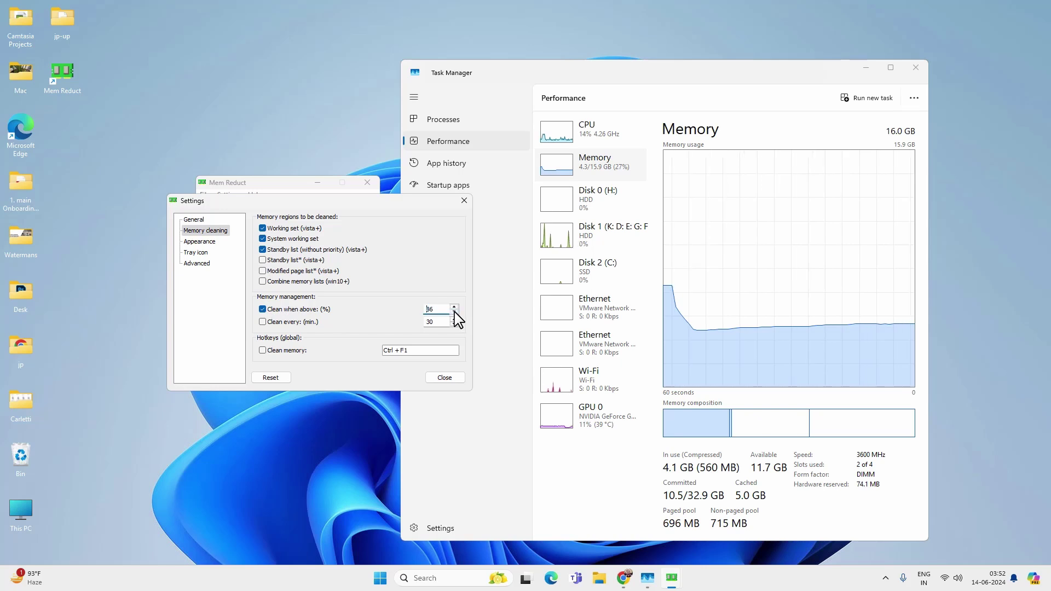
click(454, 313)
click(454, 312)
click(454, 313)
click(454, 313)
click(378, 325)
click(445, 378)
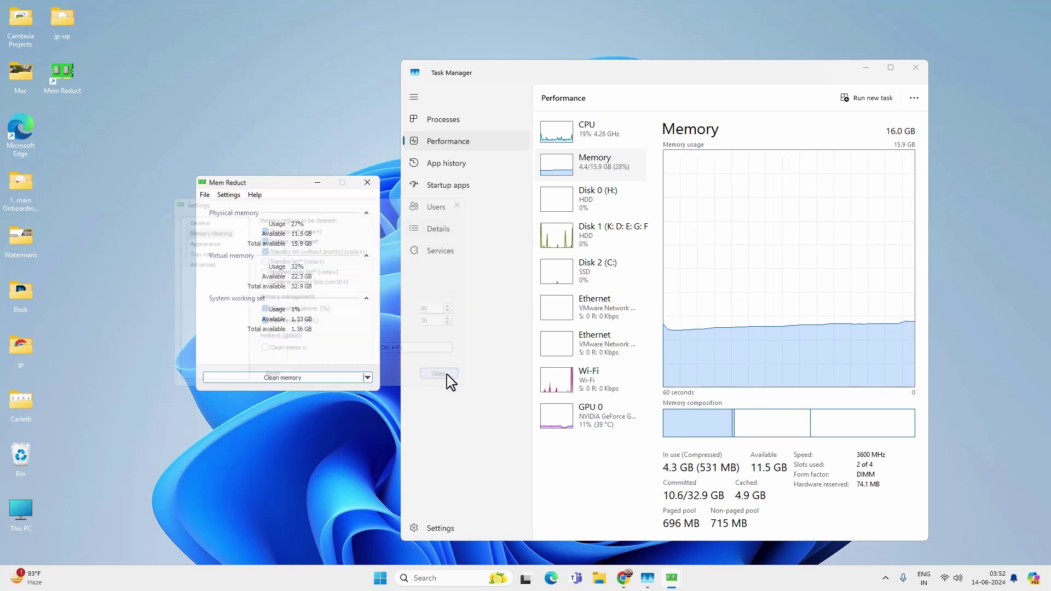
click(367, 184)
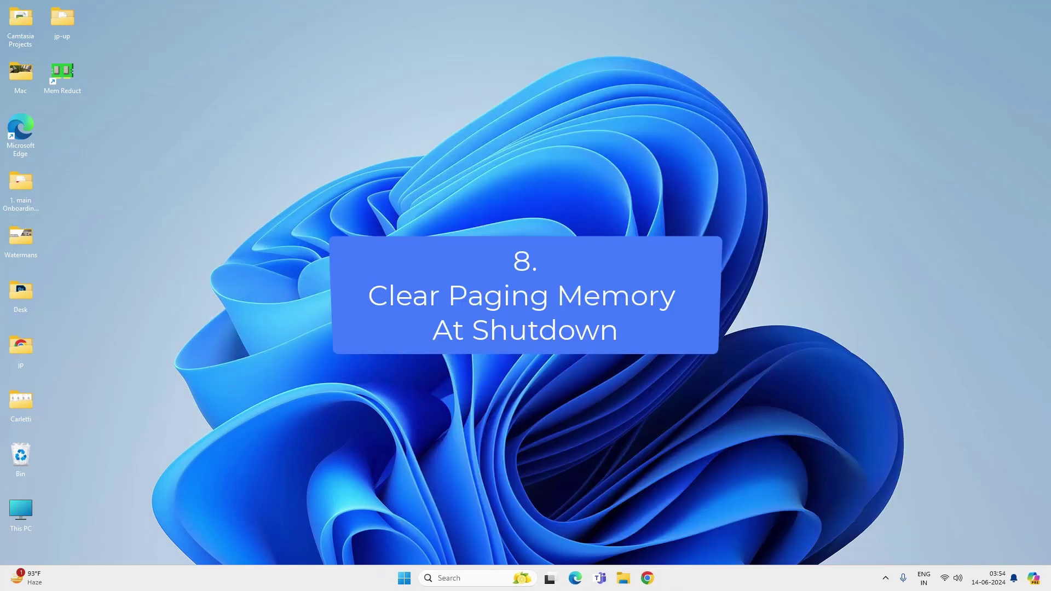
key(super+r)
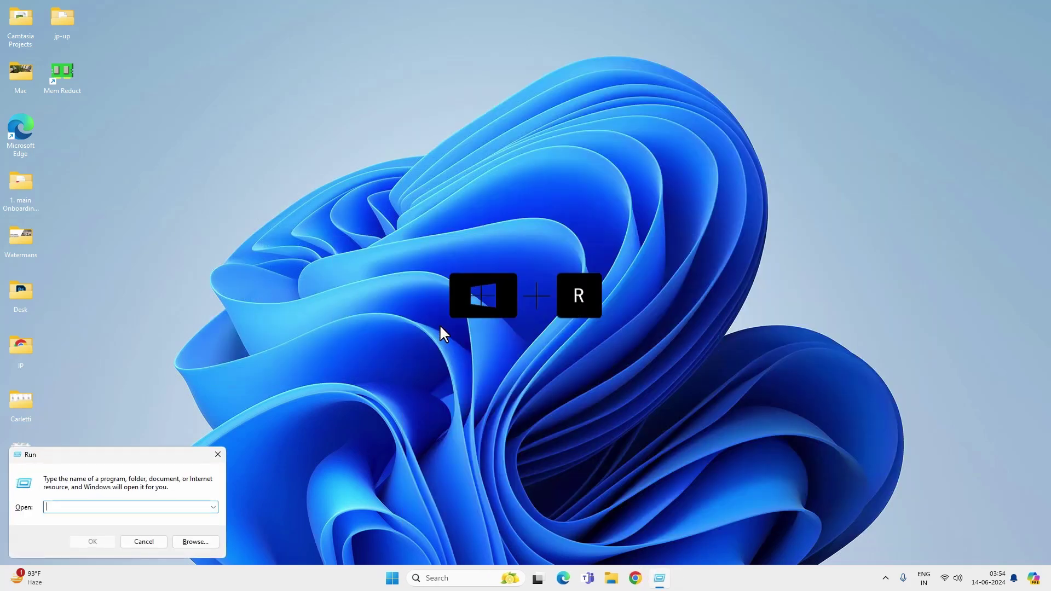
text(sysdm.cpl)
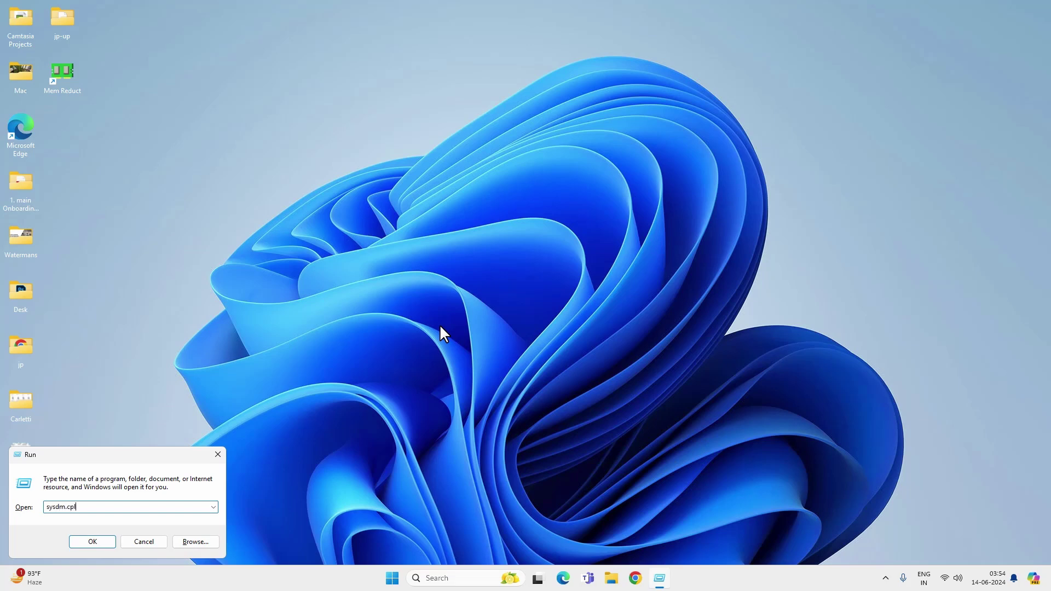
key(Return)
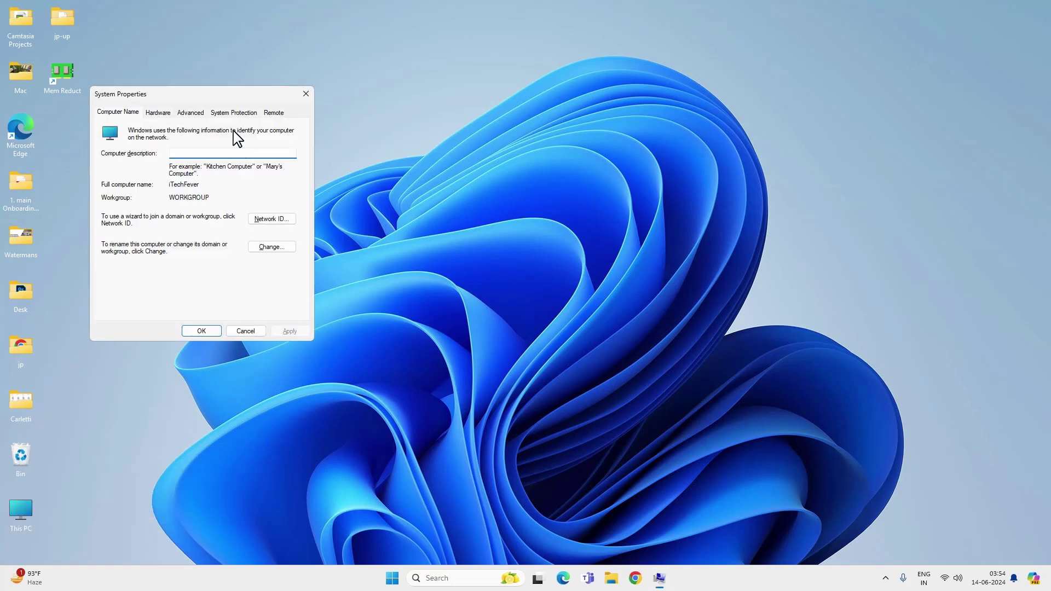
drag(218, 100, 453, 126)
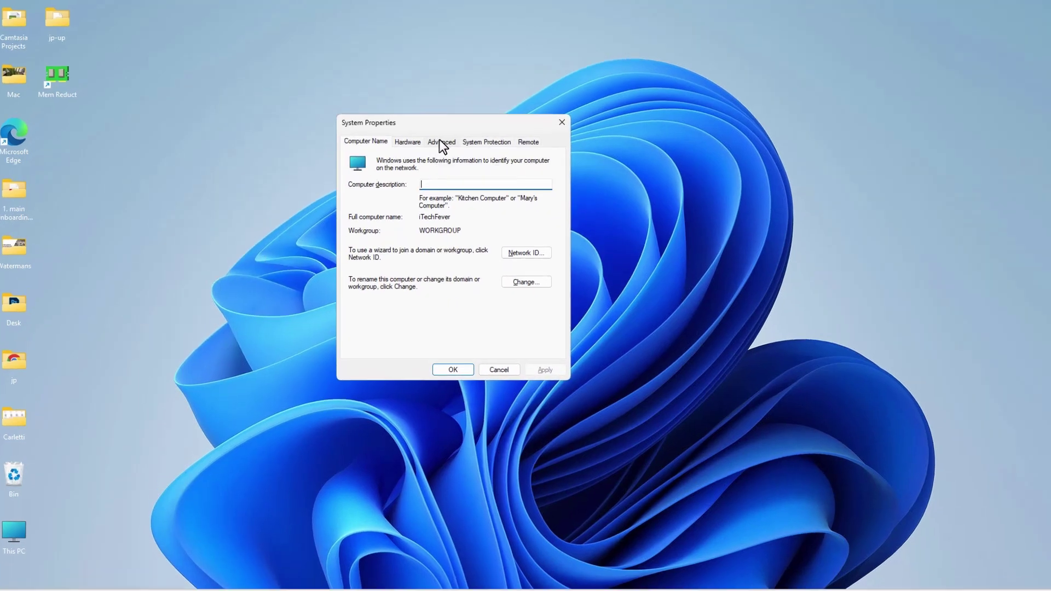
click(430, 138)
click(573, 234)
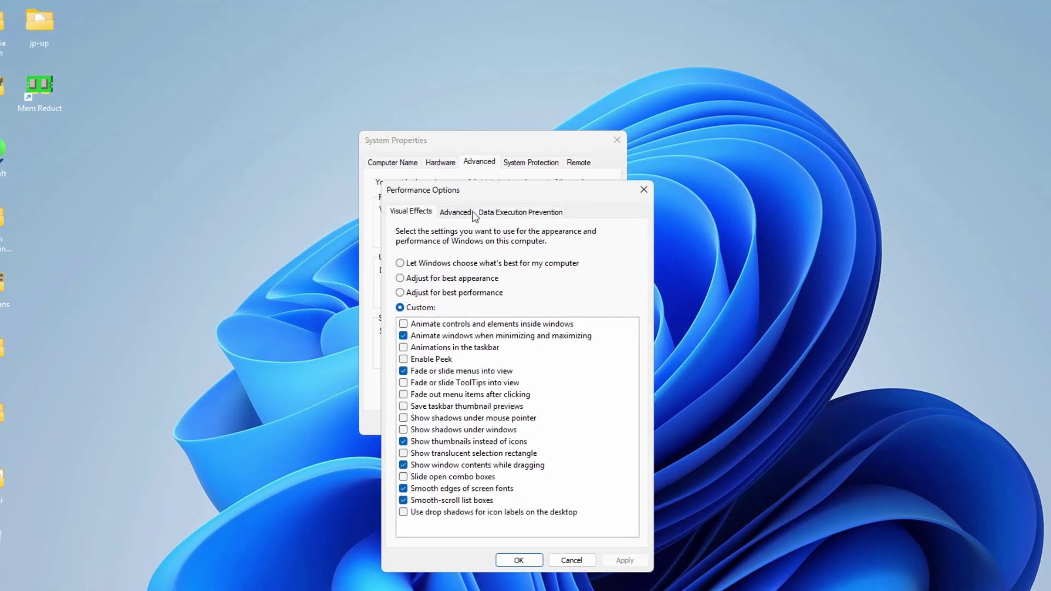
click(457, 213)
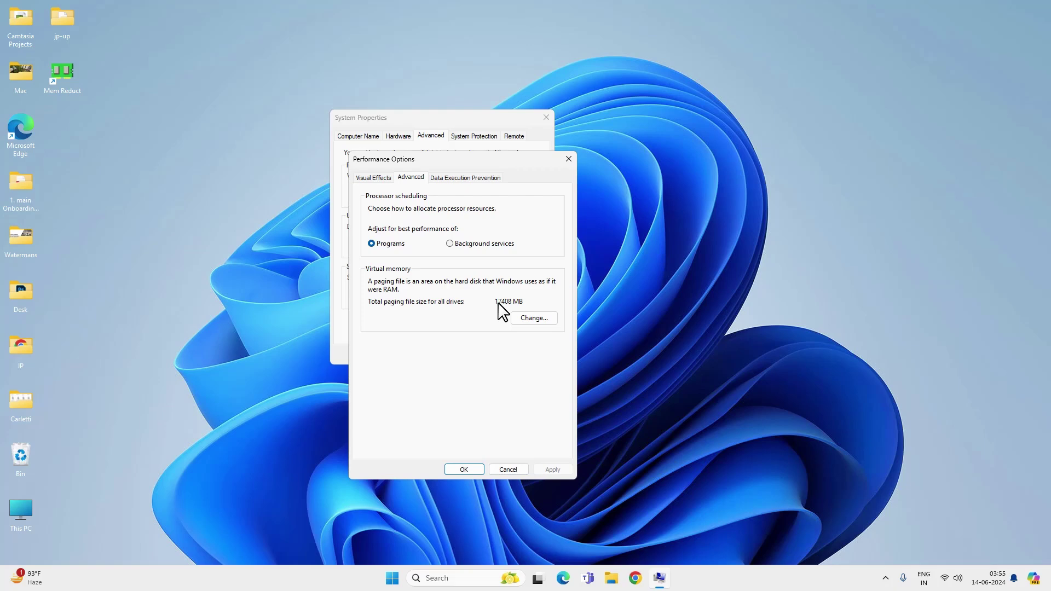
- Close System Properties and launch Registry Editor by searching 'reged'
click(568, 159)
click(546, 117)
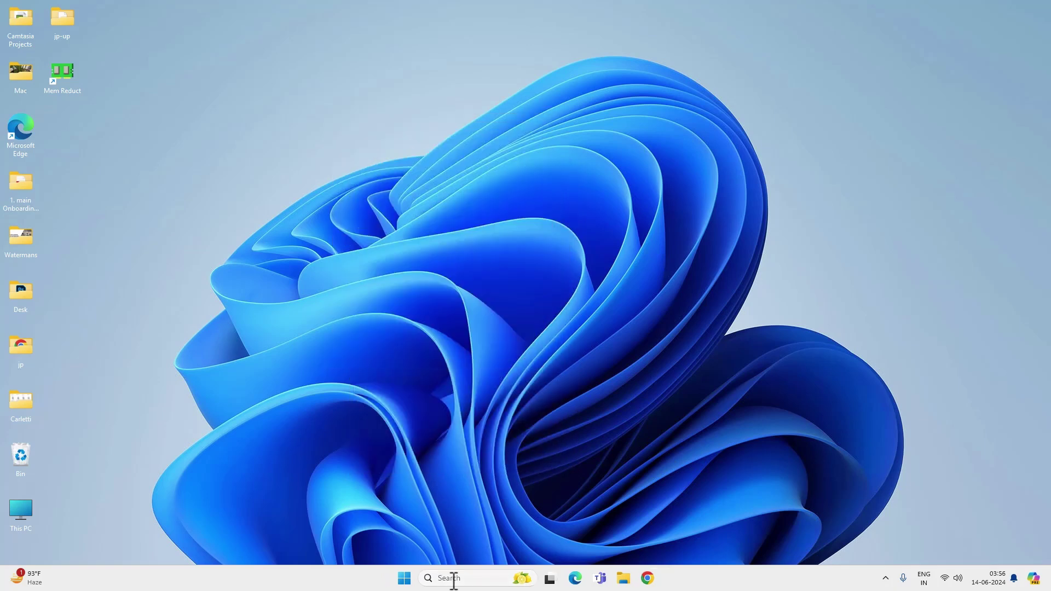
click(453, 577)
text(reged)
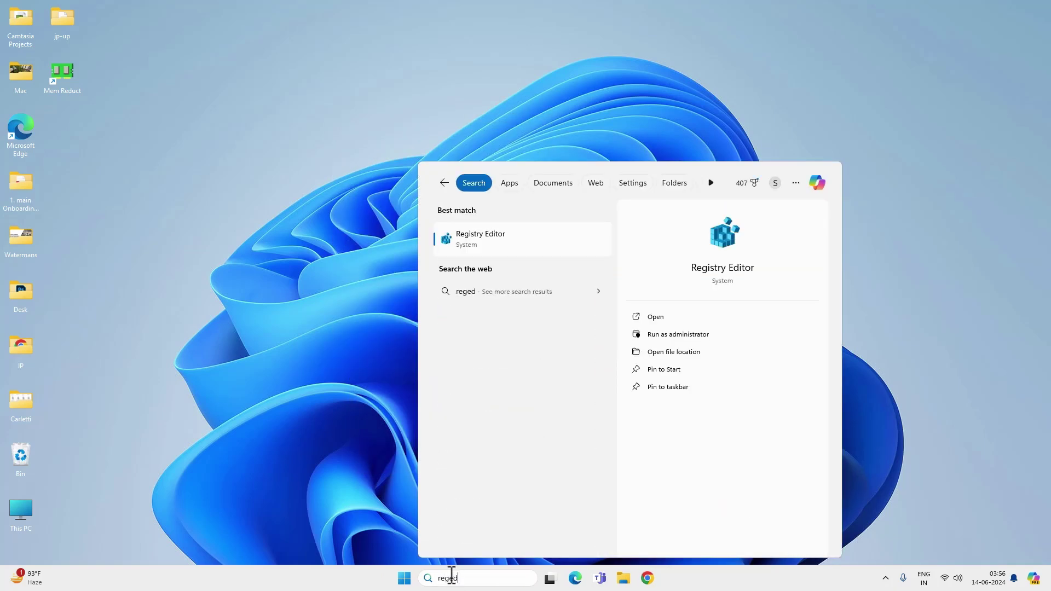
click(553, 239)
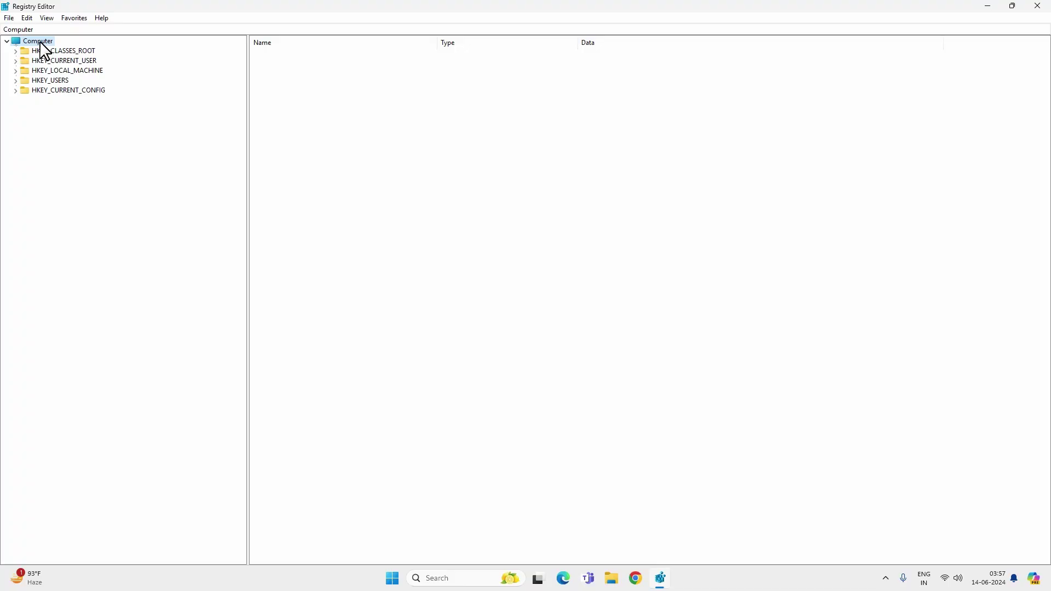
- Navigate to HKLM\SYSTEM\CurrentControlSet\Control\Session Manager\Memory Management
click(15, 71)
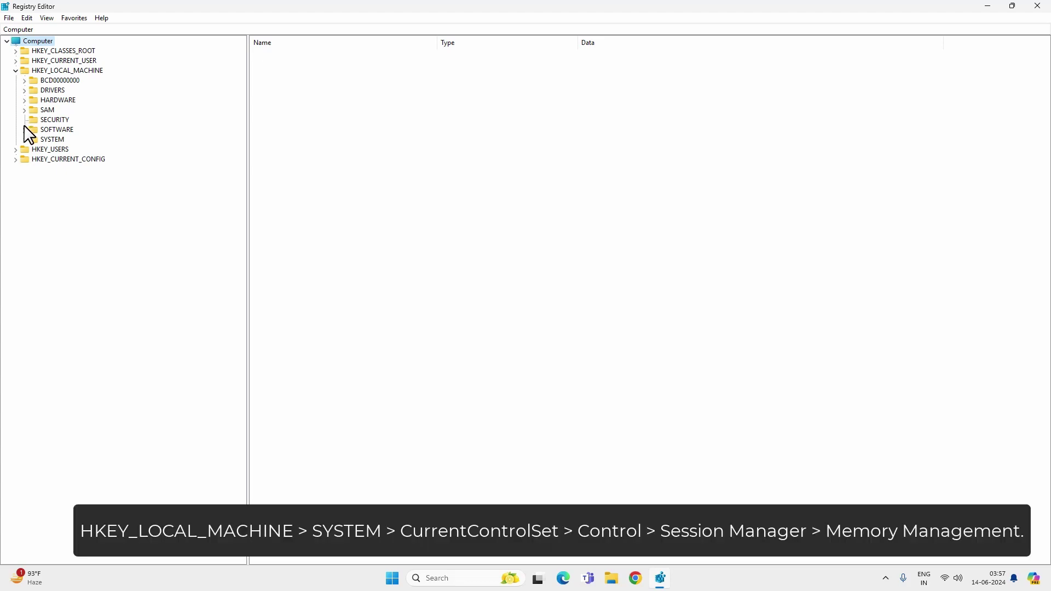
click(25, 140)
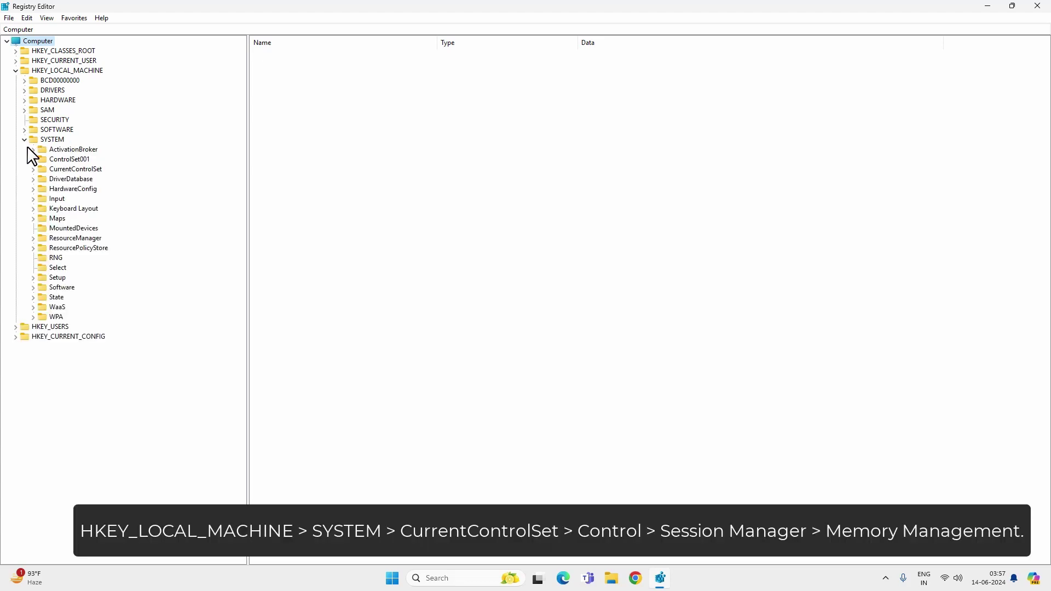
click(34, 169)
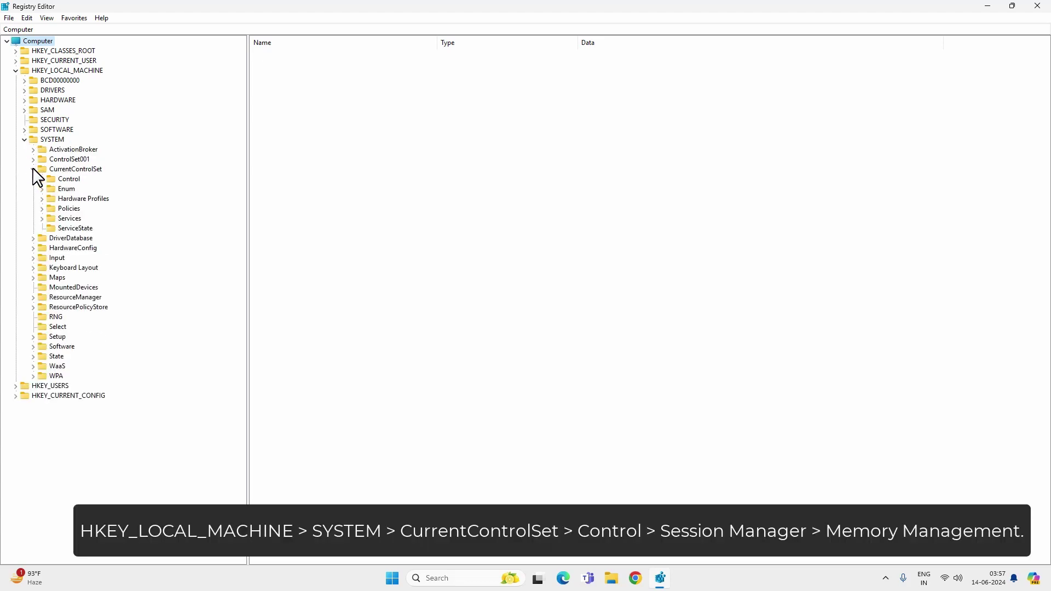
click(43, 179)
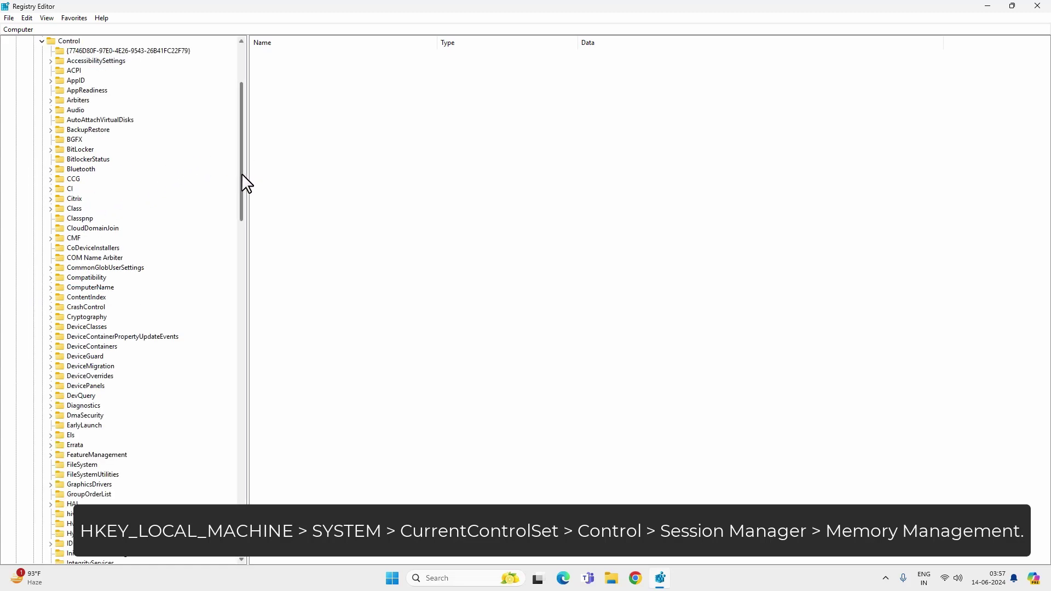
drag(242, 174, 231, 369)
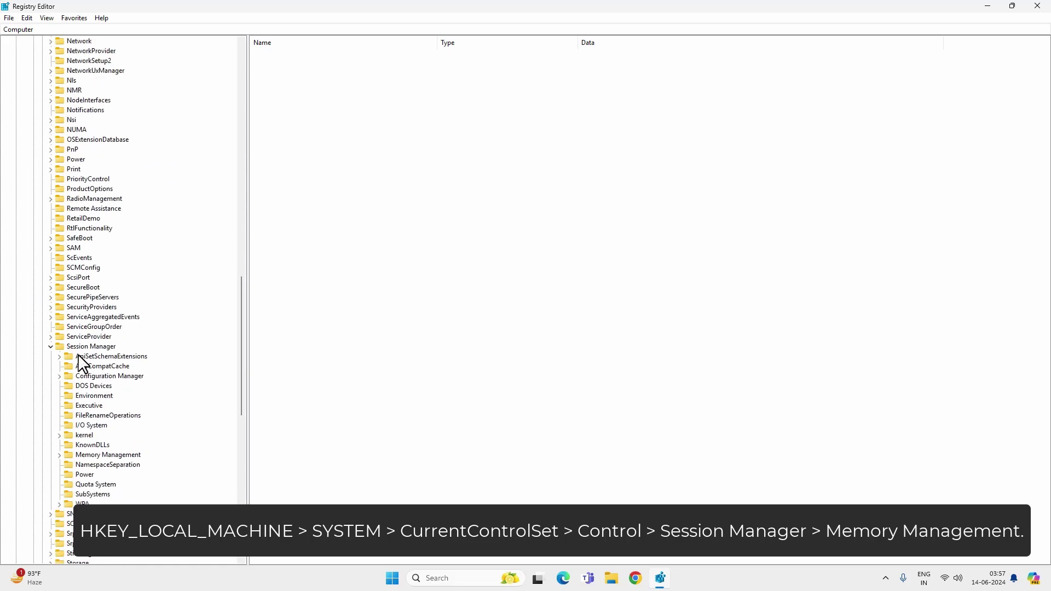
click(51, 346)
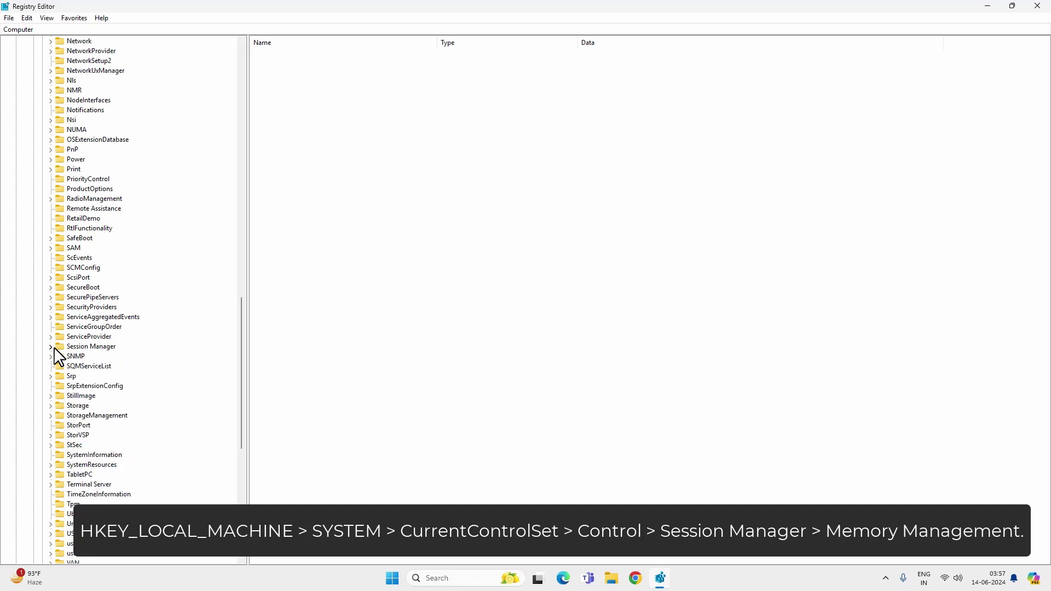
click(51, 348)
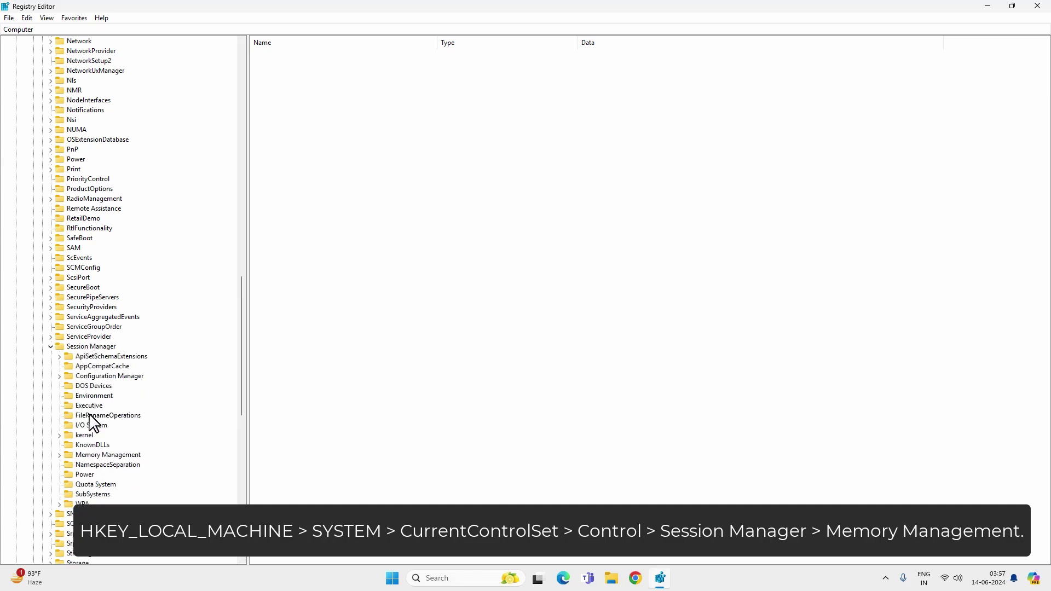
click(115, 456)
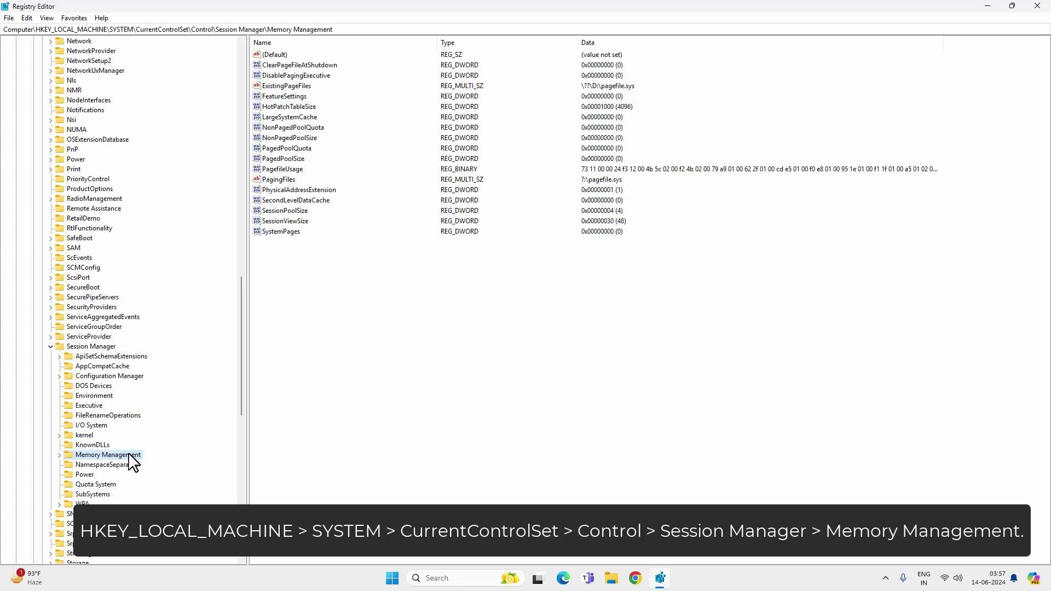
- Change ClearPageFileAtShutdown from 0 to 1, then close Registry Editor
double_click(325, 65)
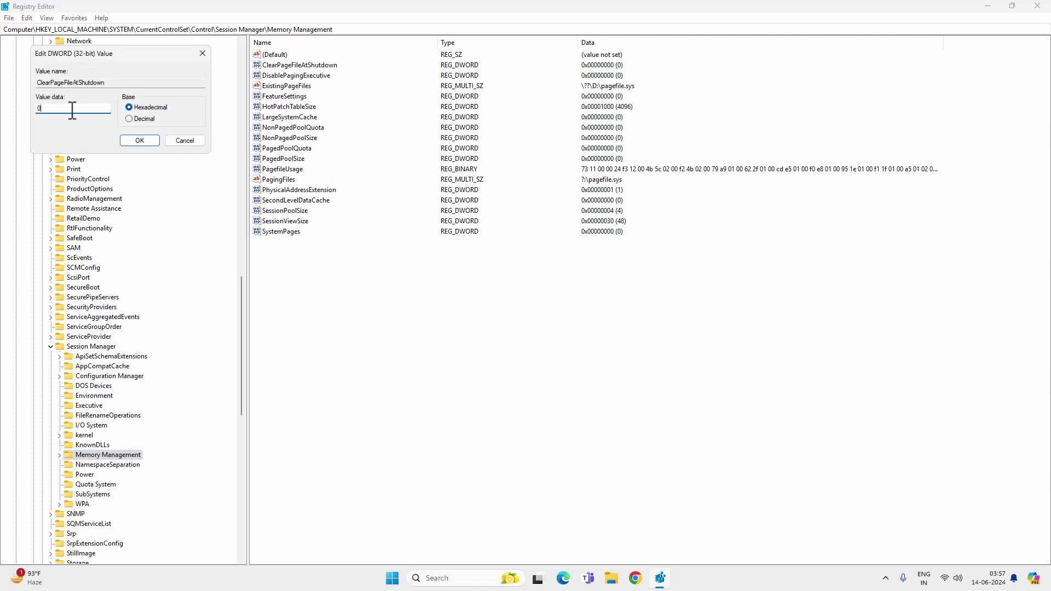
drag(44, 109, 26, 110)
text(1)
click(134, 143)
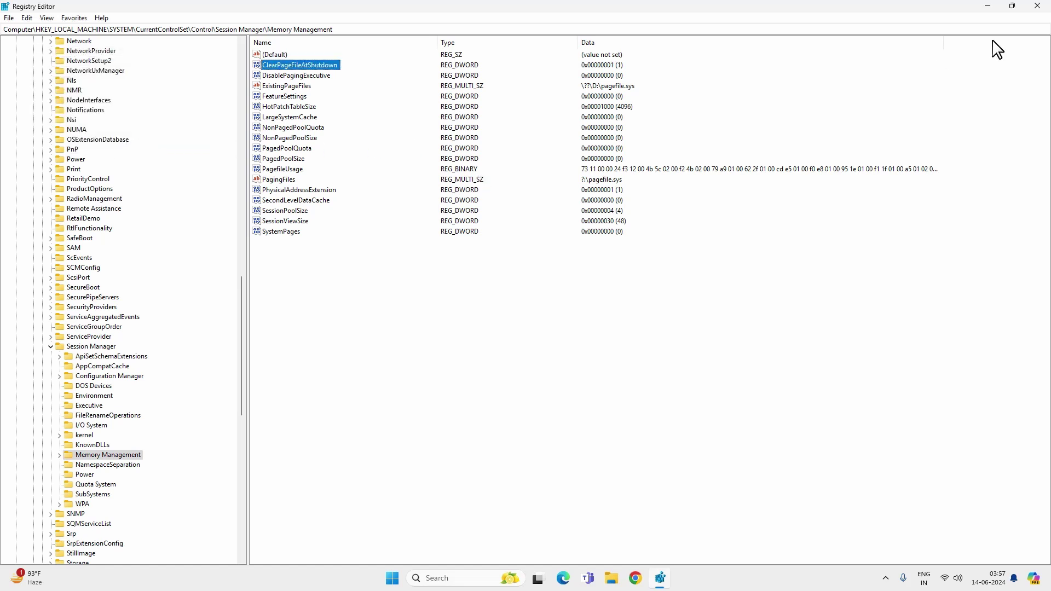
click(1048, 7)
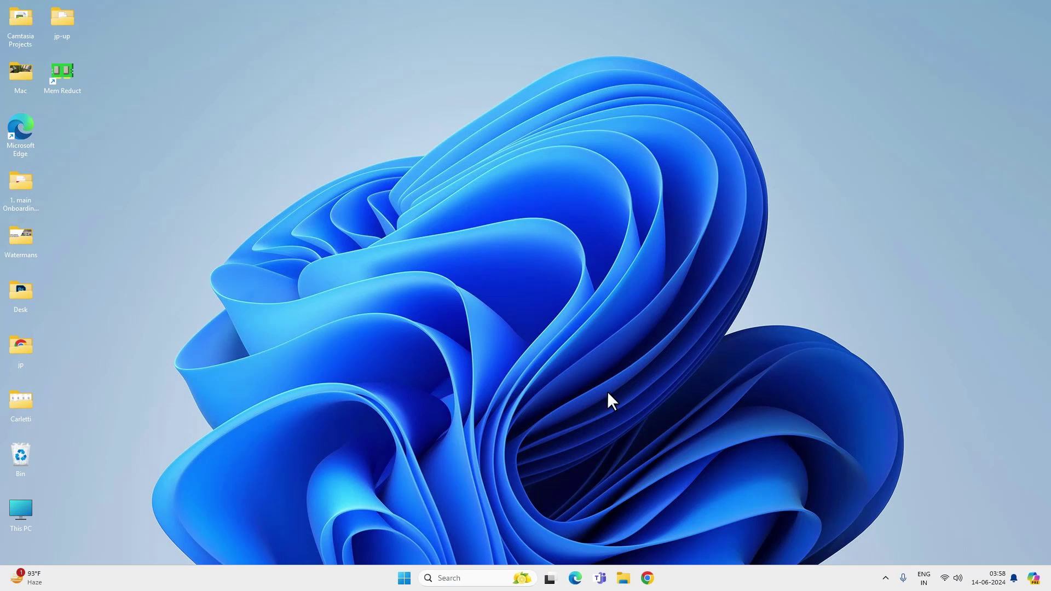
- Open Task Manager's Memory graph showing 4.7/15.9 GB (30%) and move it toward centre
key(ctrl+shift+Escape)
click(464, 146)
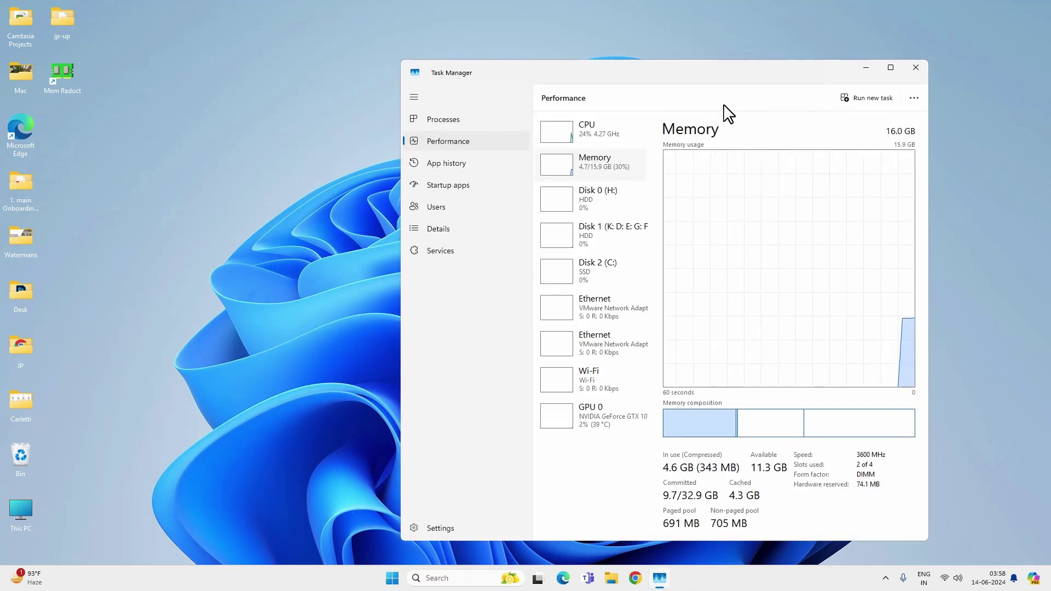
drag(749, 73, 589, 62)
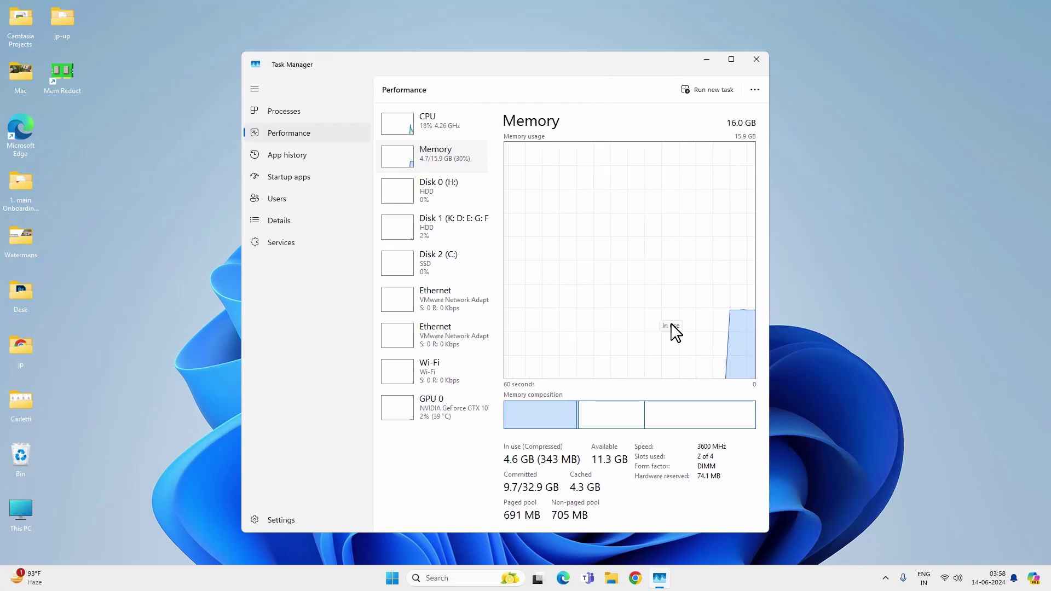